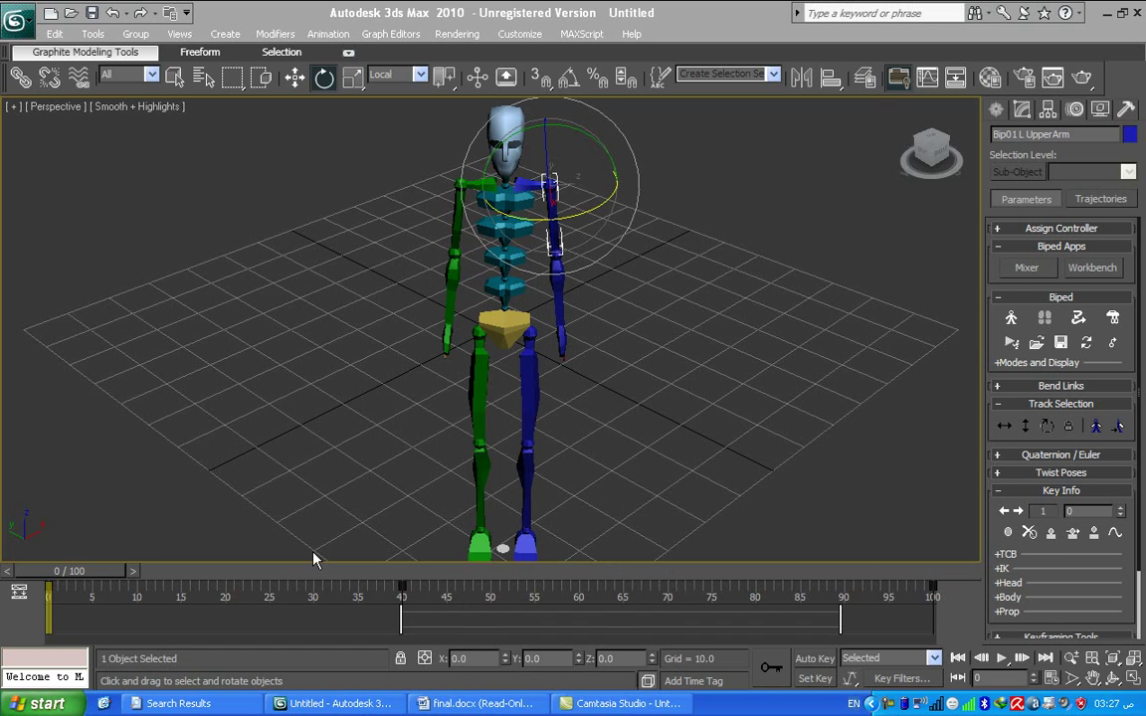
Replay the old arm animation, reset the scene without saving, and maximize the Perspective viewport.
left_click(1005, 665)
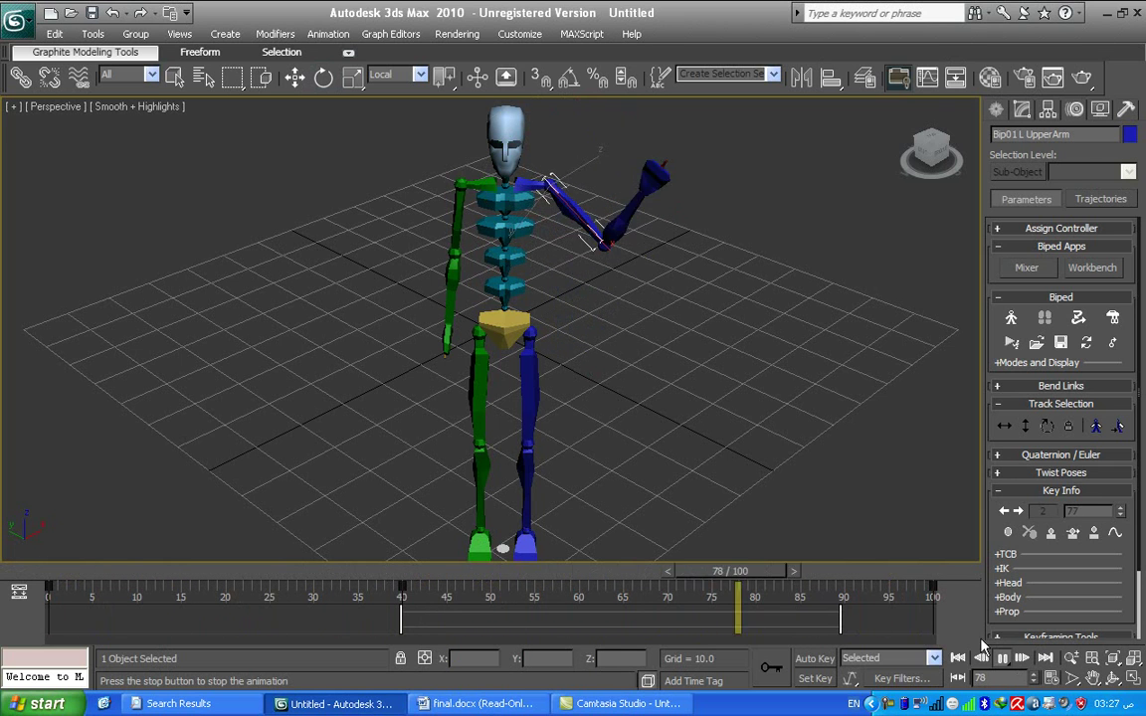
left_click_drag(274, 575, 44, 569)
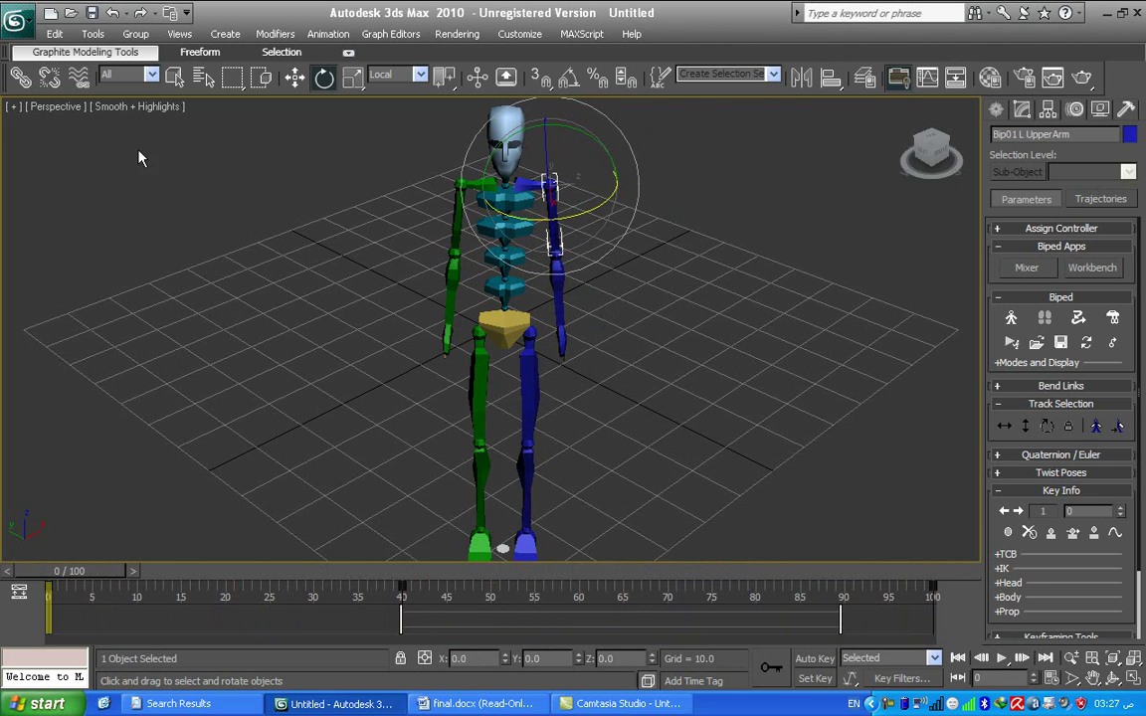
left_click(16, 20)
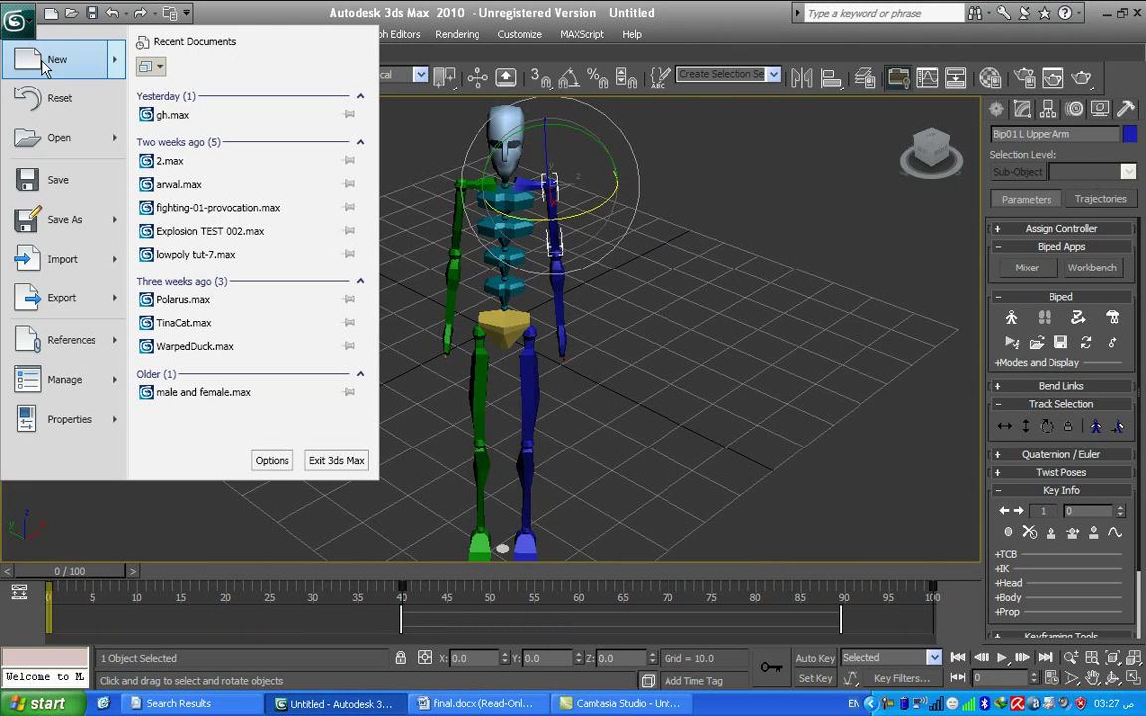
left_click(55, 95)
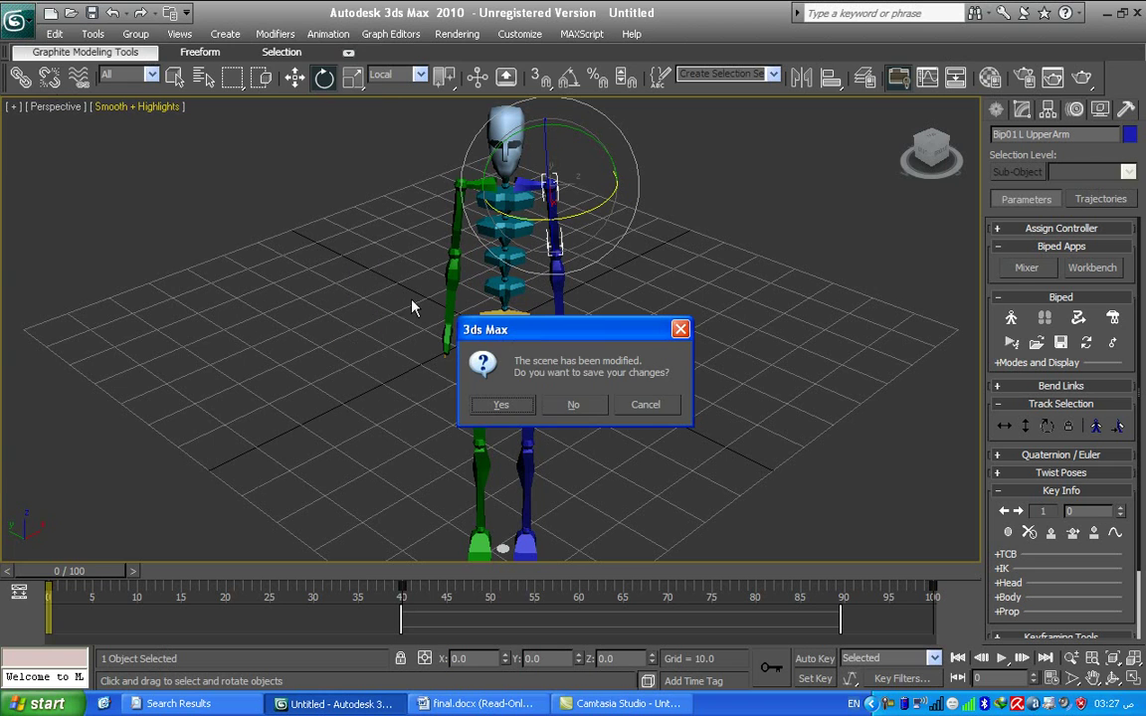
left_click(595, 406)
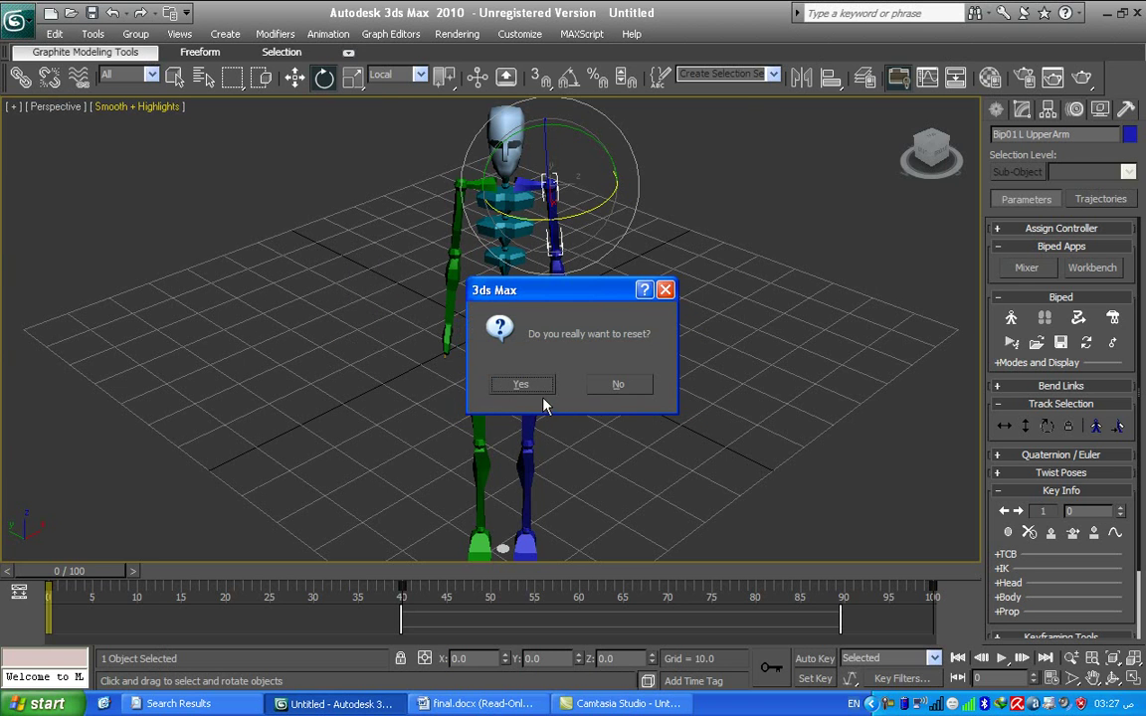
left_click(520, 384)
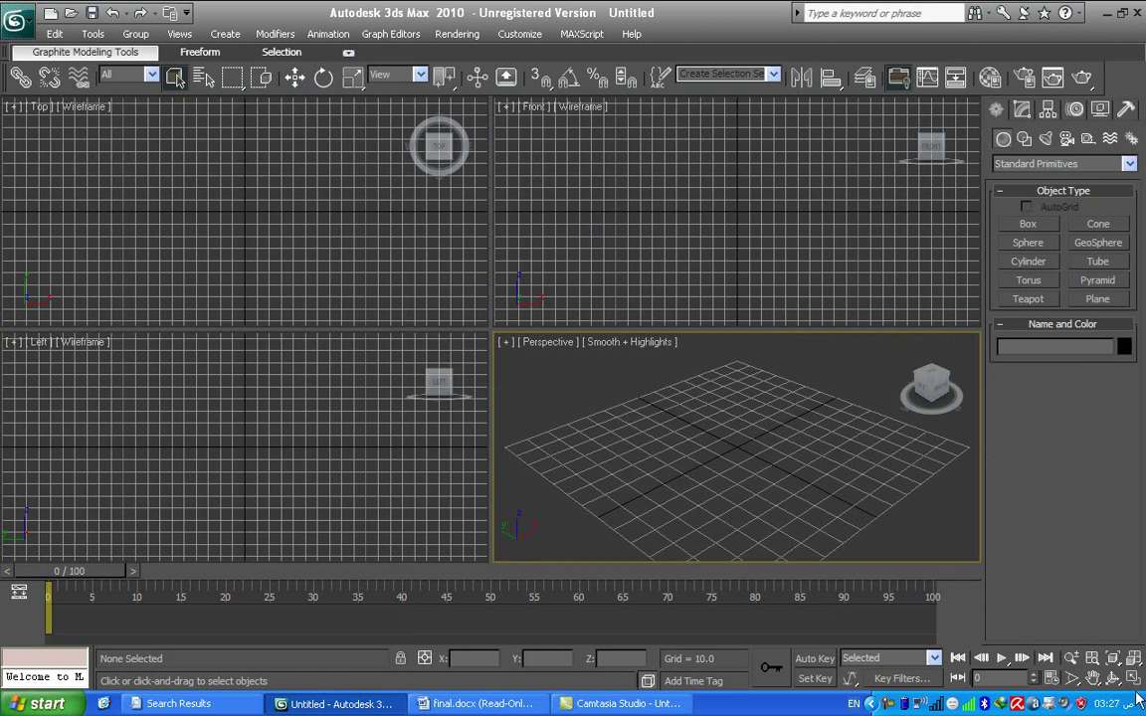
left_click(1133, 680)
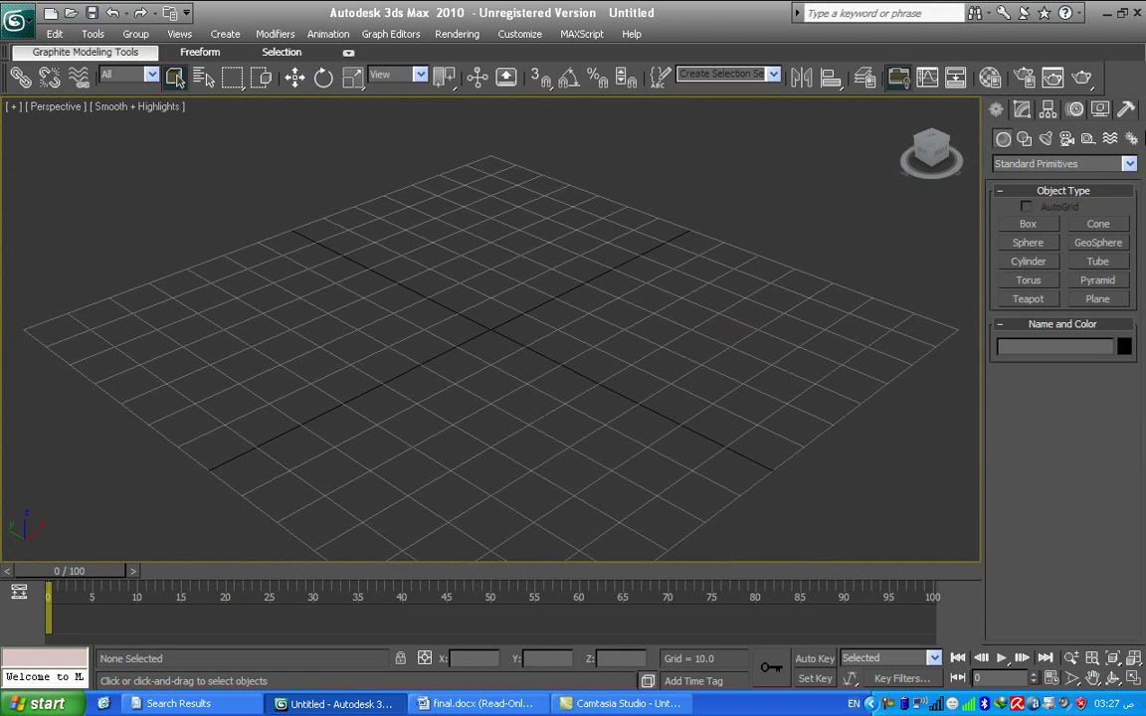
Create biped Bip01 at the grid centre and rotate it to -131.441 on Z to face the viewer.
left_click(1132, 140)
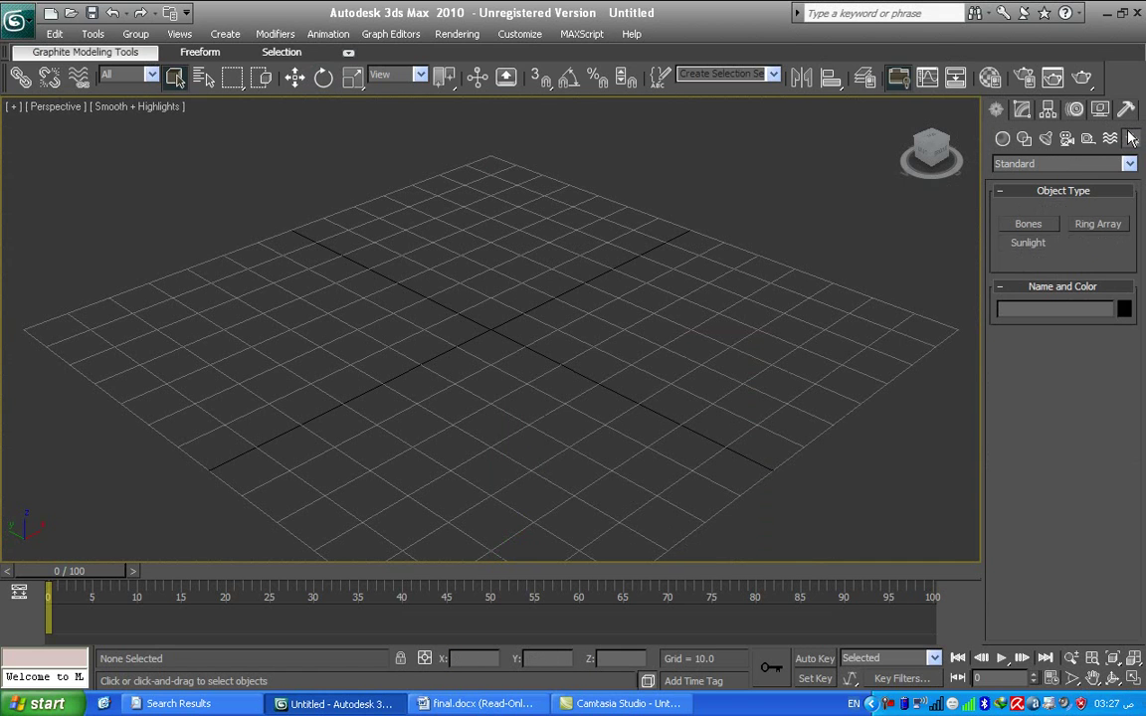
left_click(1027, 261)
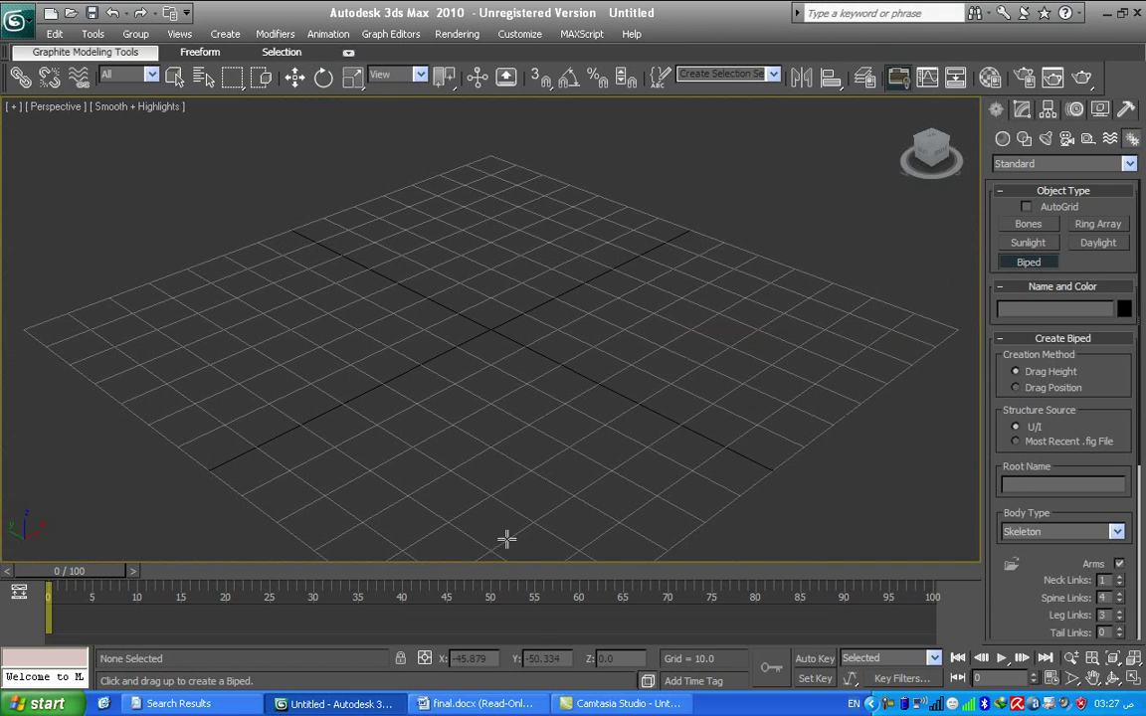
left_click_drag(475, 555, 327, 103)
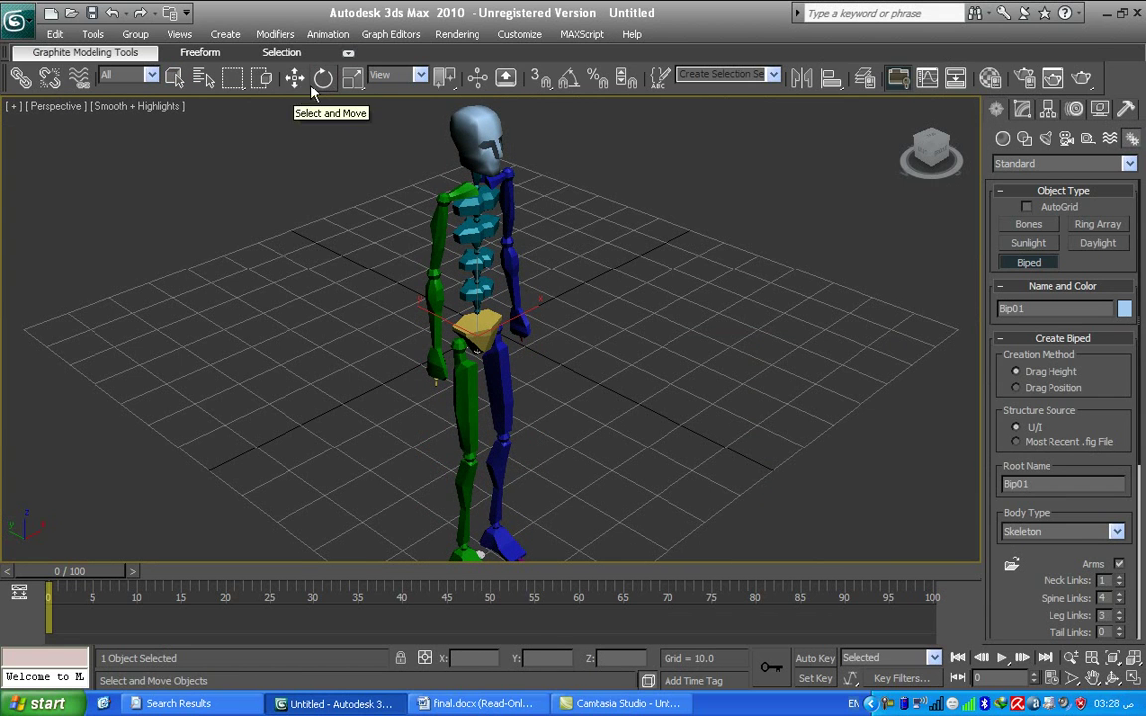
left_click(324, 78)
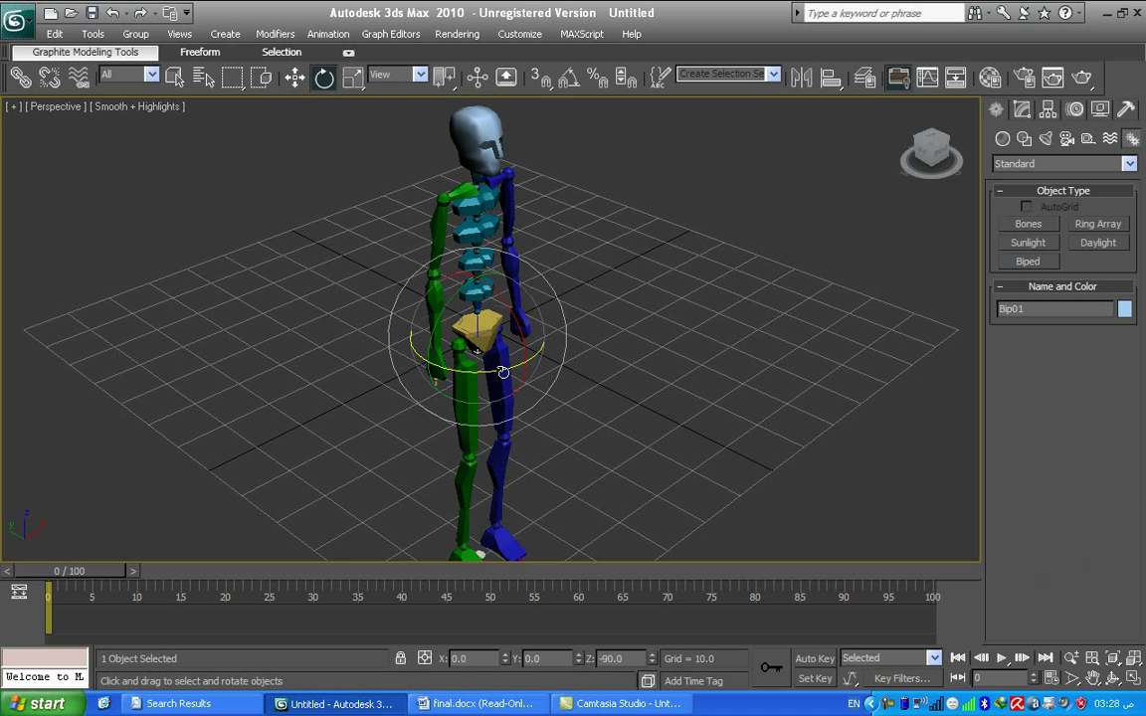
left_click_drag(502, 372, 427, 377)
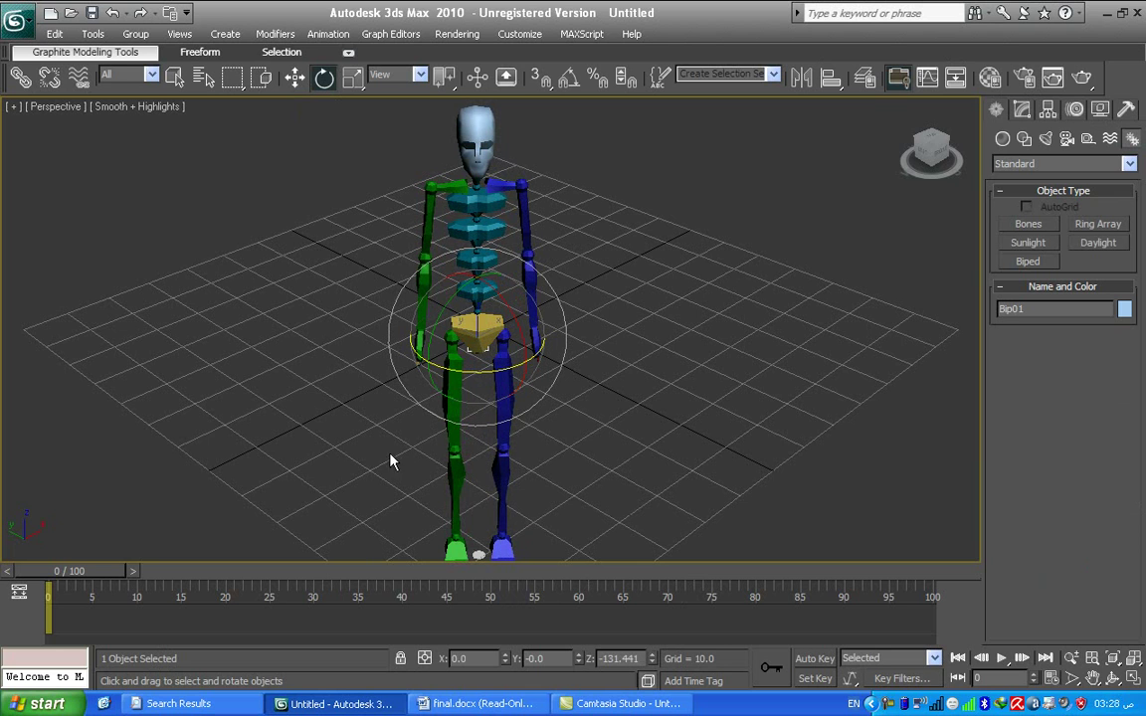
Select Bip01 L Forearm and key its rest pose at frames 0 and 40.
left_click(1076, 112)
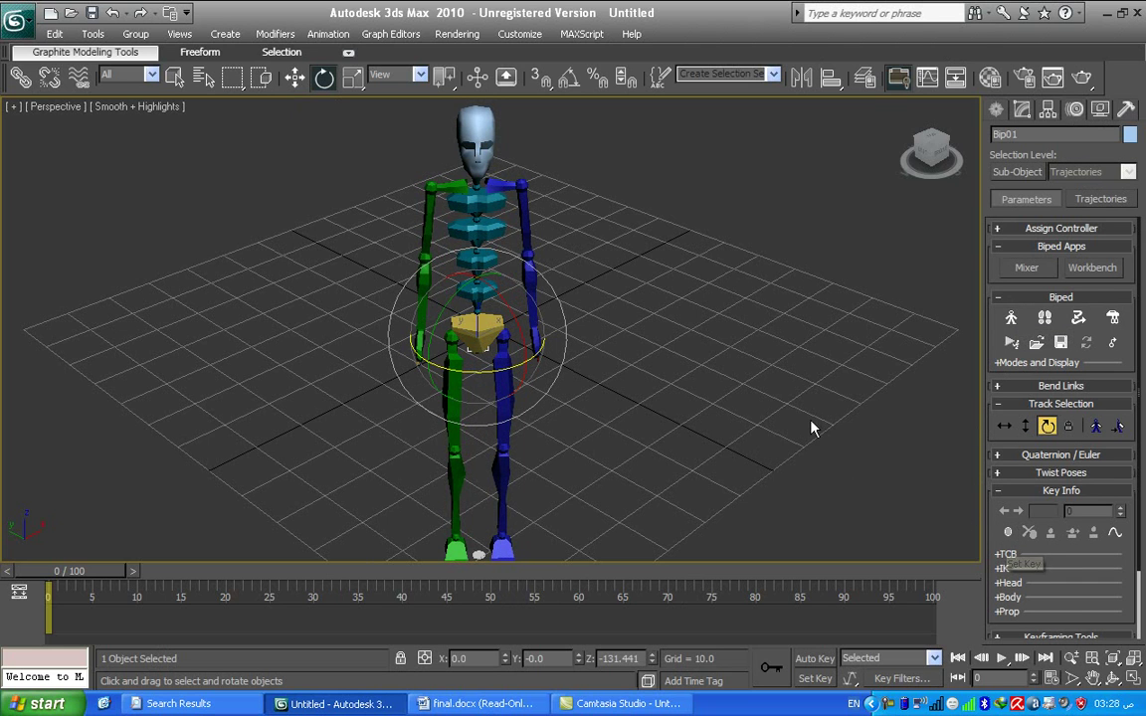
left_click(532, 291)
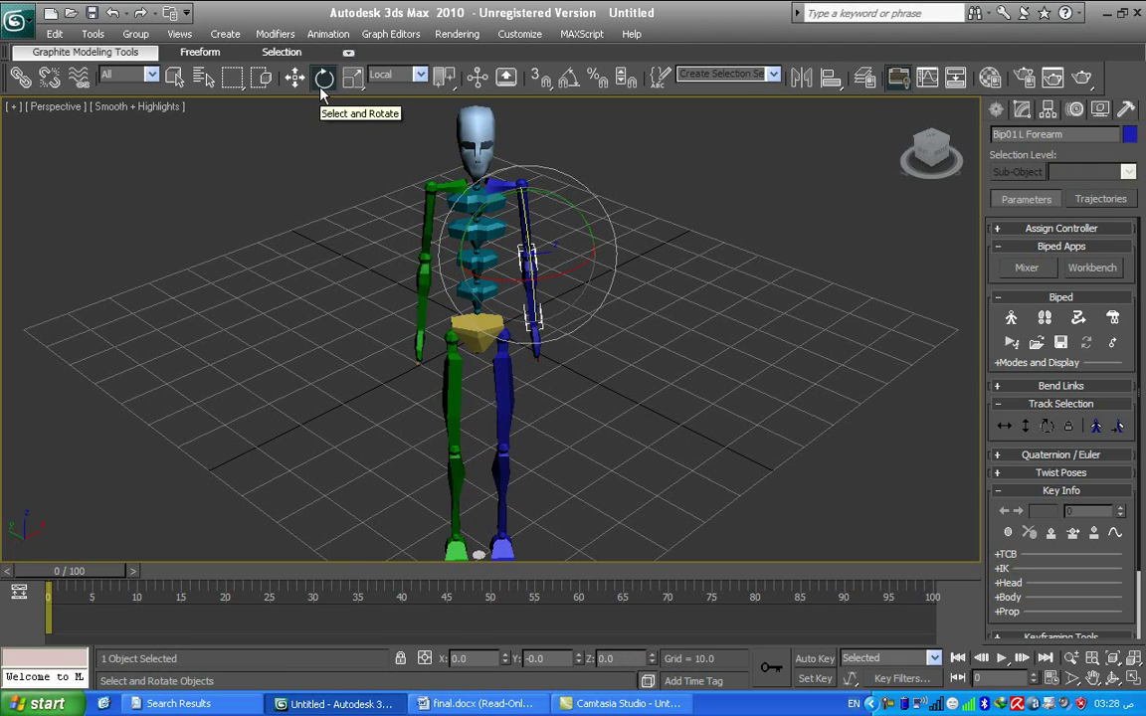
left_click(1008, 534)
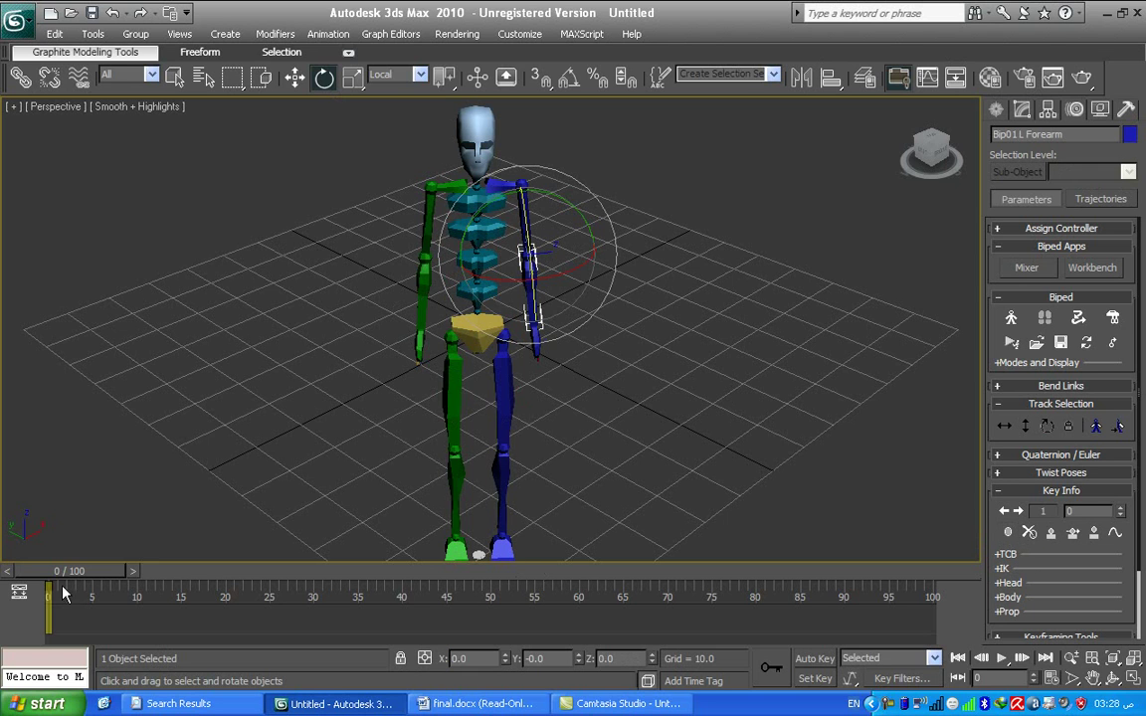
left_click_drag(55, 575, 396, 555)
key("e")
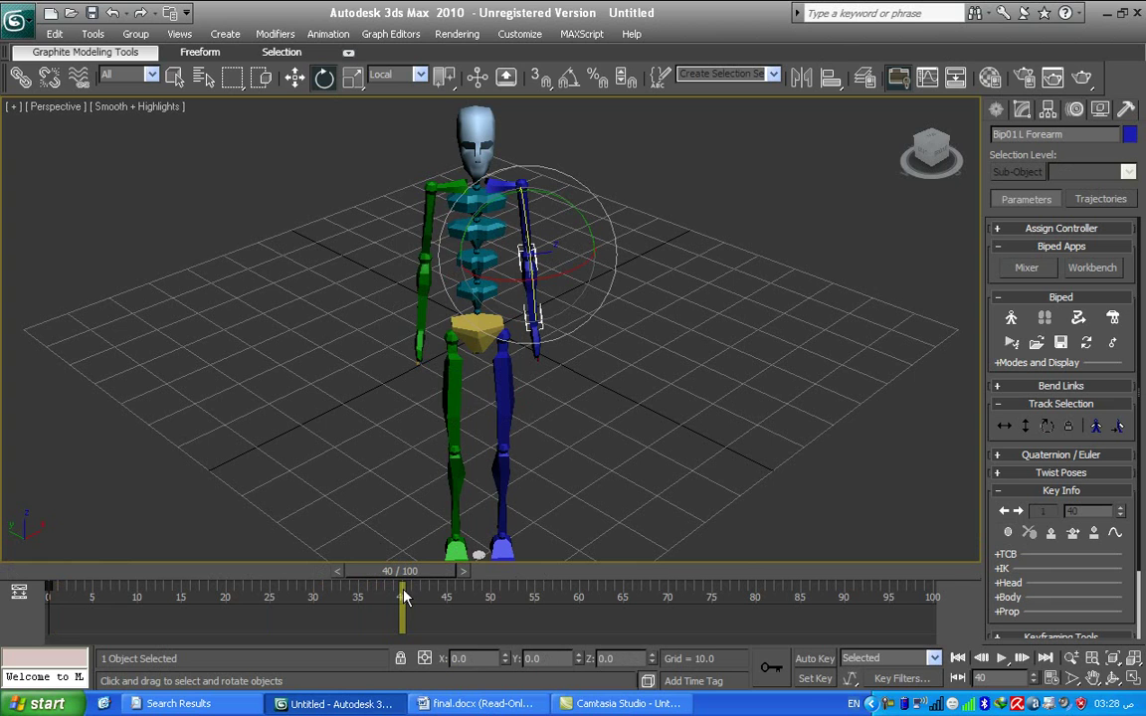
left_click(1008, 534)
left_click_drag(441, 578, 972, 562)
At frame 100, rotate the left forearm upward and outward.
key("e")
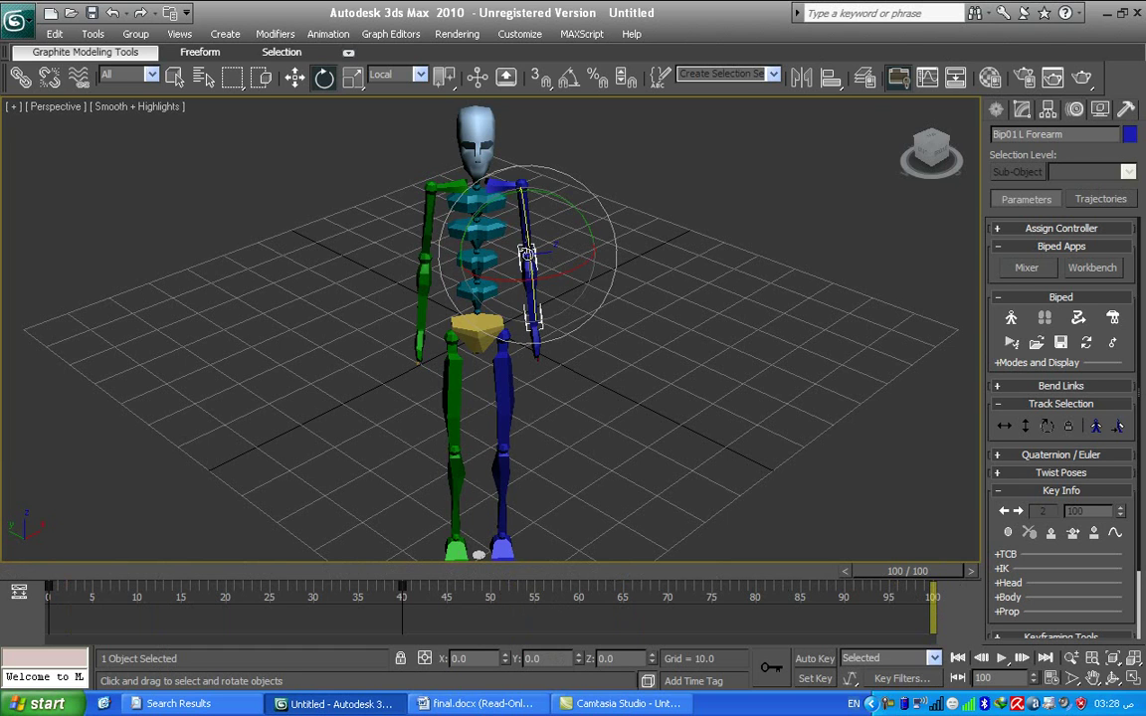
left_click_drag(527, 254, 444, 57)
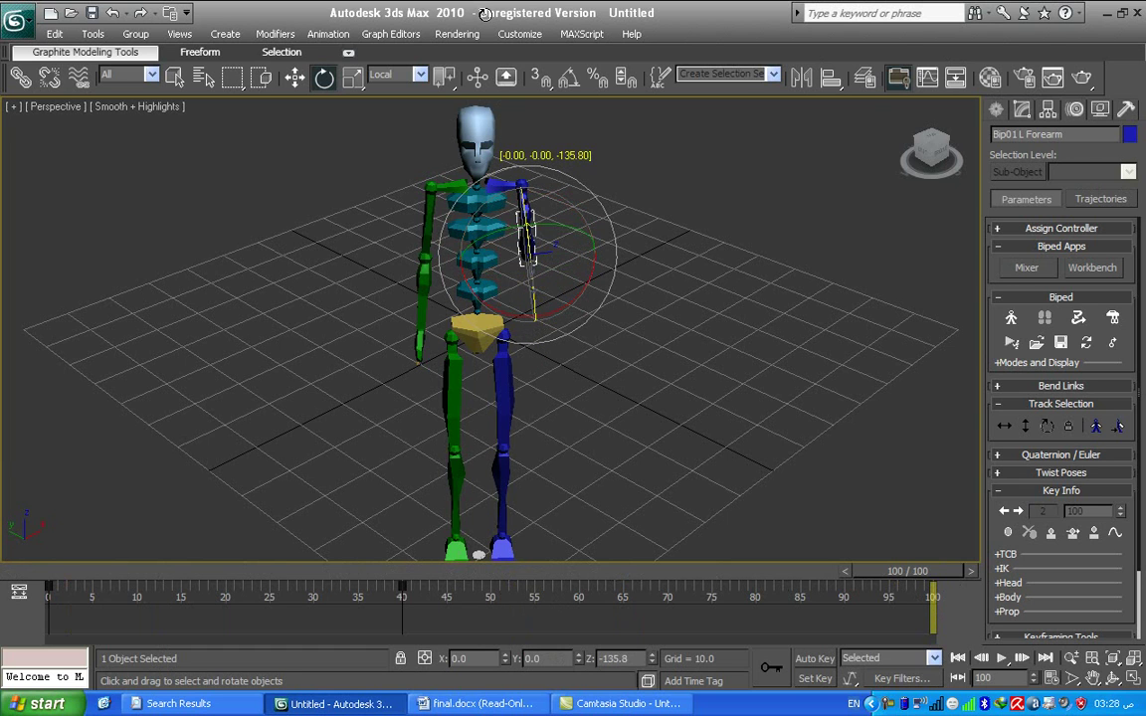
left_click_drag(485, 13, 438, 18)
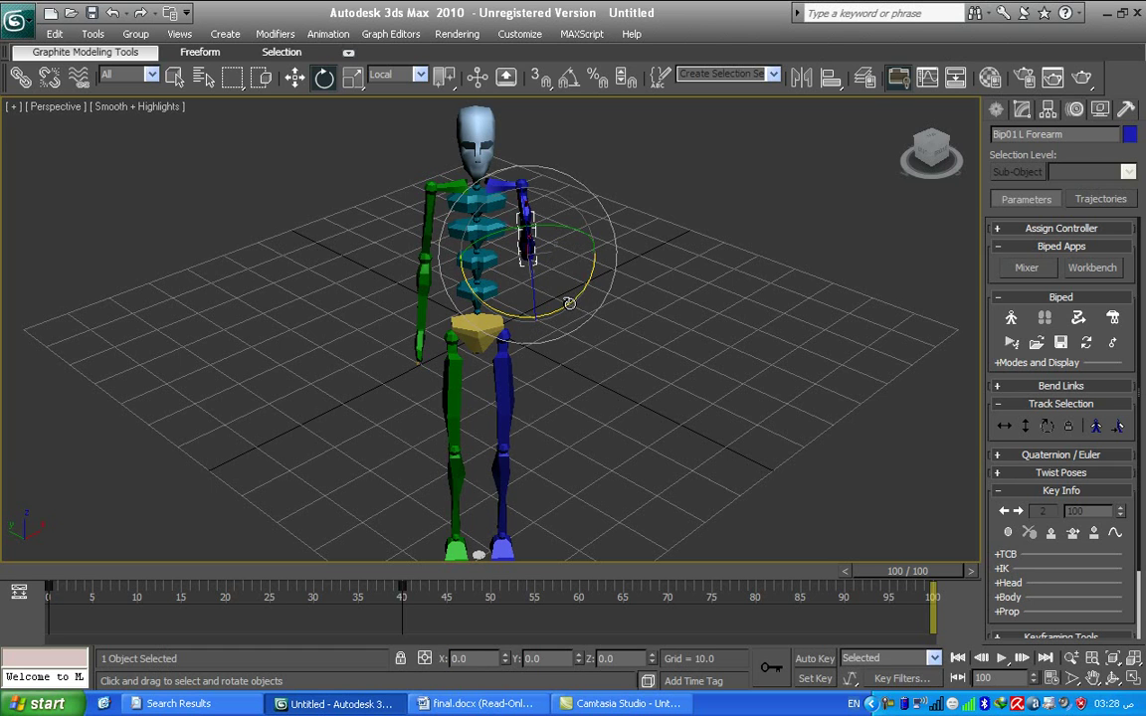
left_click_drag(570, 302, 700, 202)
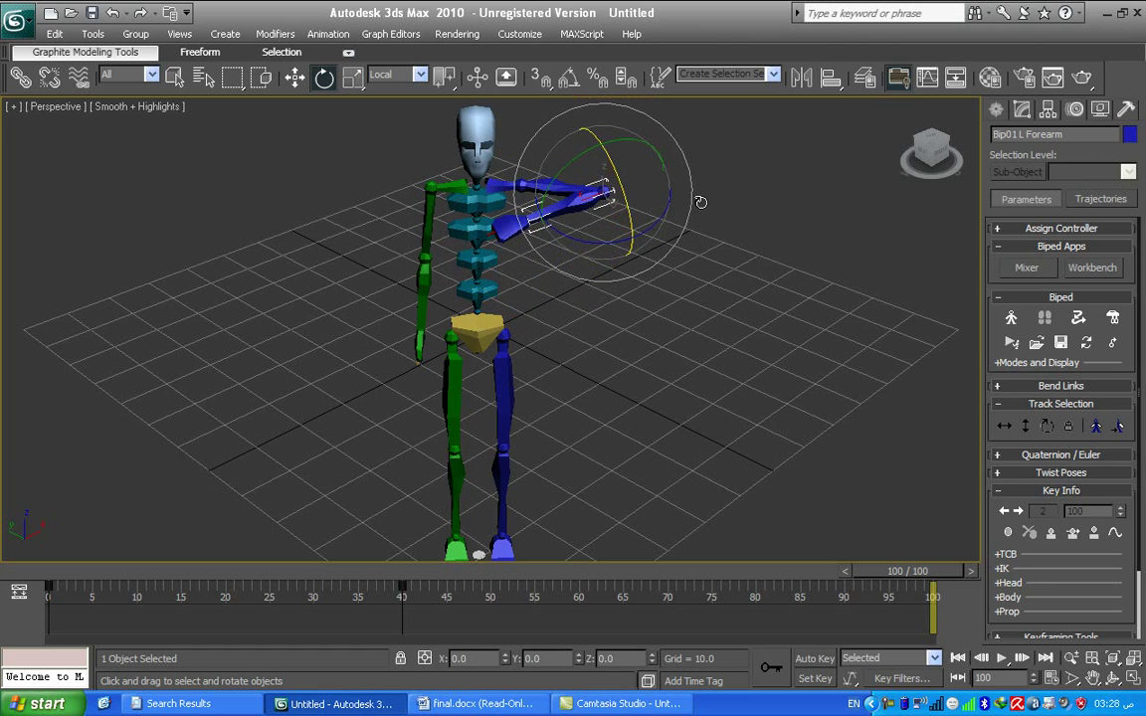
Lift the left upper arm above the shoulder, key it at frame 100, and rewind to 0.
left_click(549, 186)
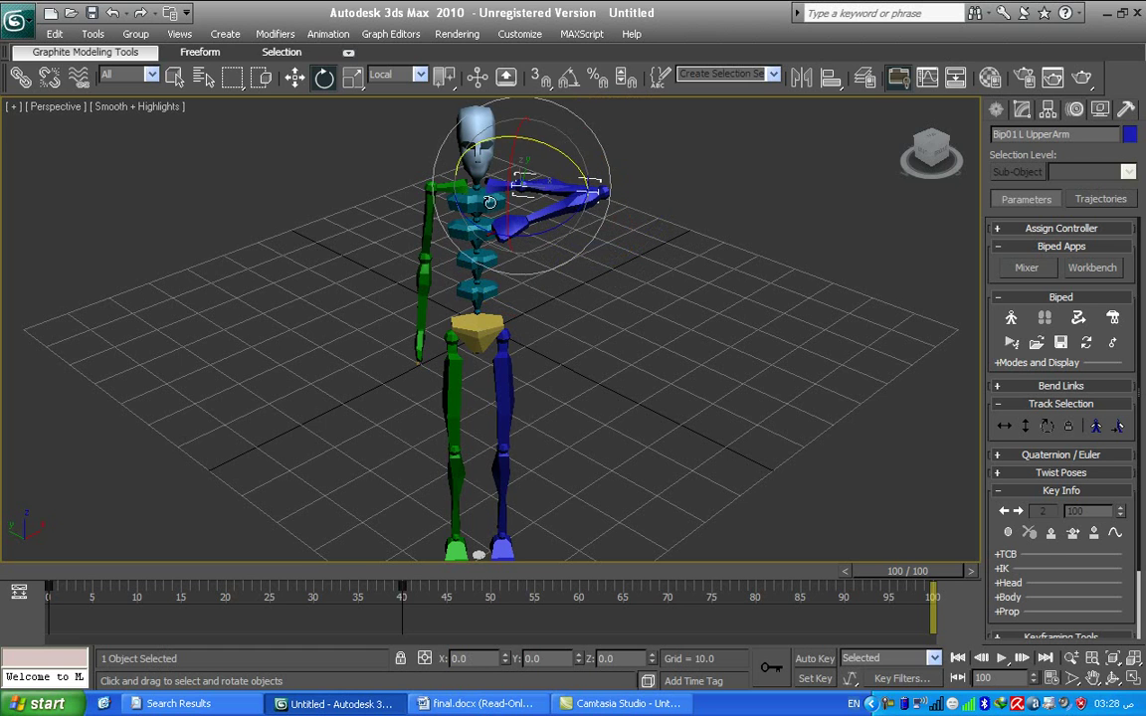
left_click_drag(520, 150, 501, 36)
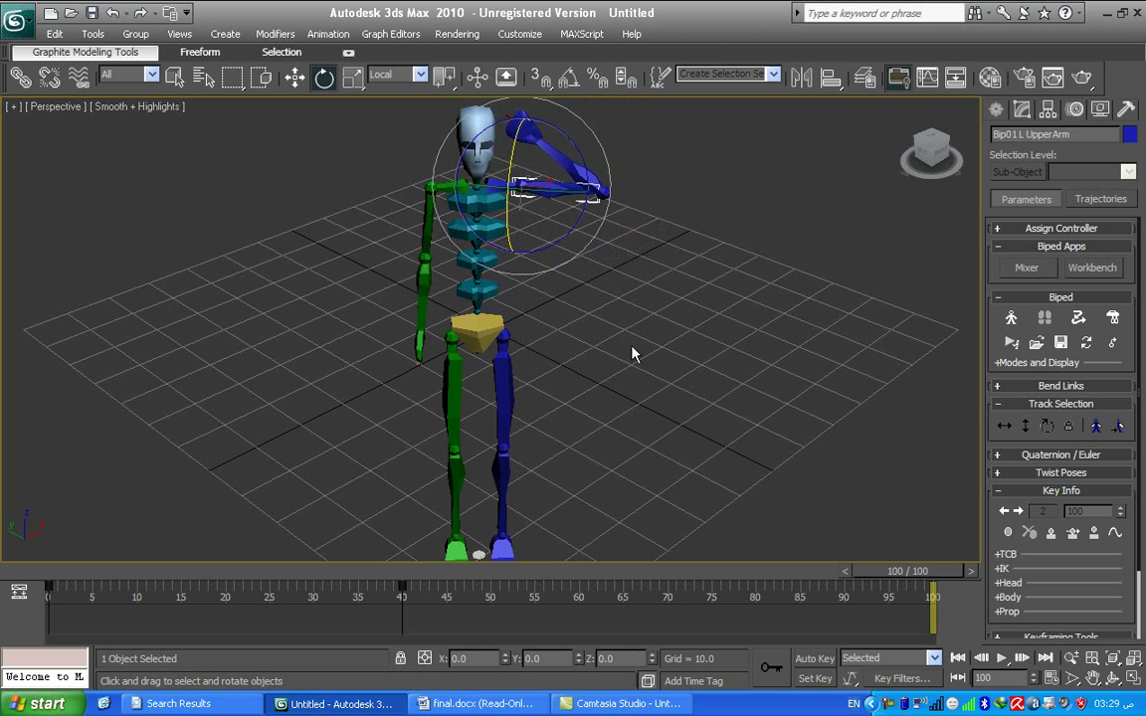
left_click_drag(622, 157, 578, 110)
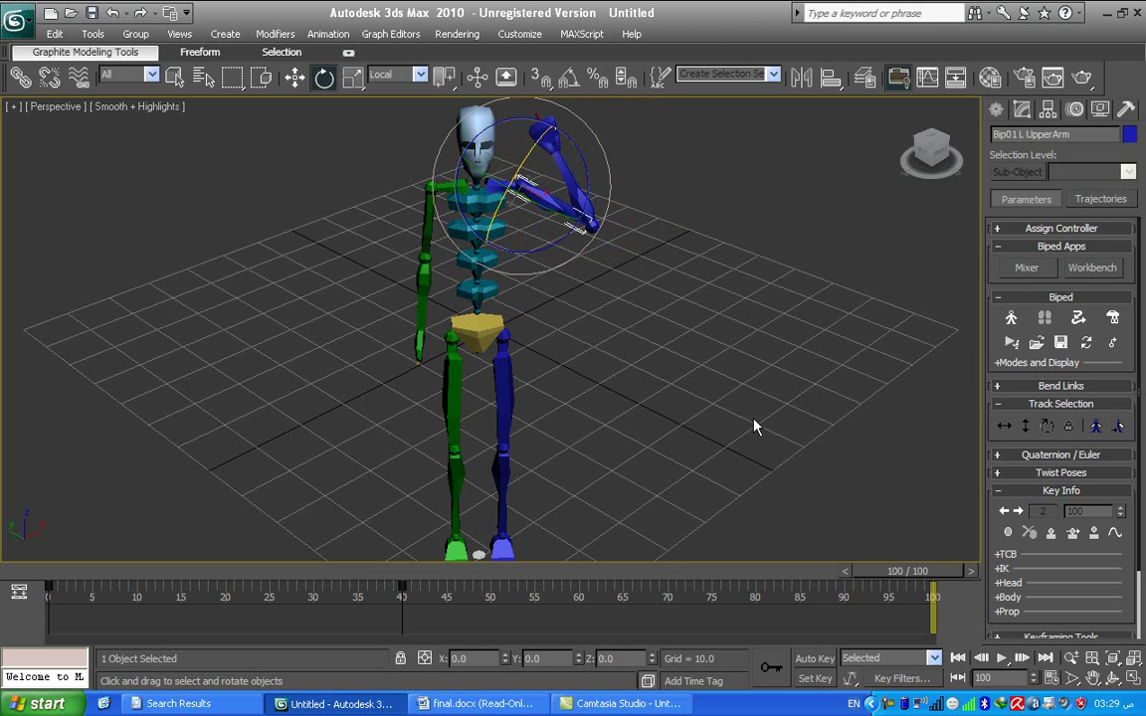
left_click(1008, 535)
left_click_drag(948, 574, 50, 474)
key("e")
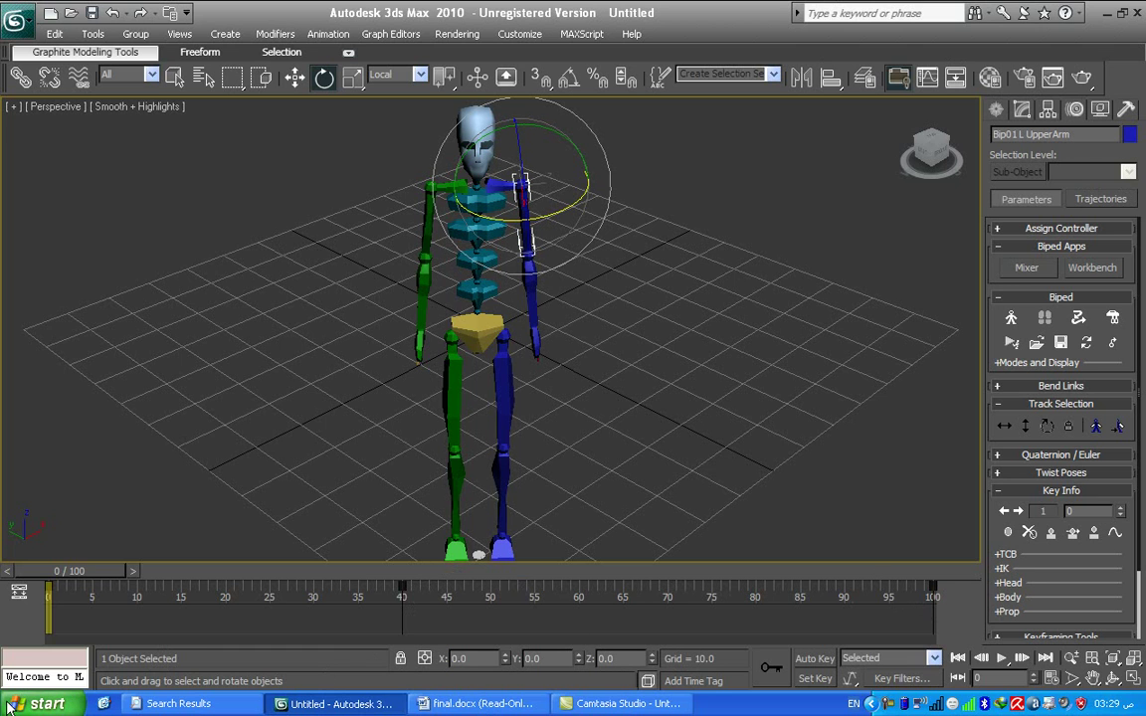
Launch Sound Recorder from the All Programs list.
left_click(45, 703)
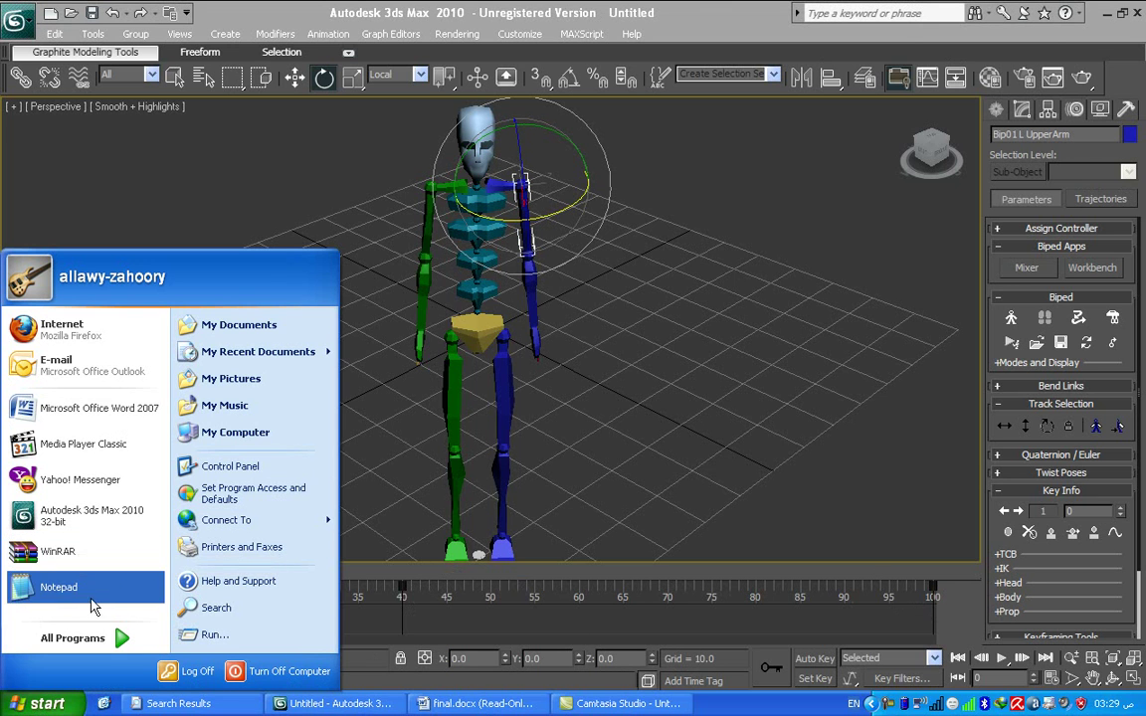
left_click(122, 639)
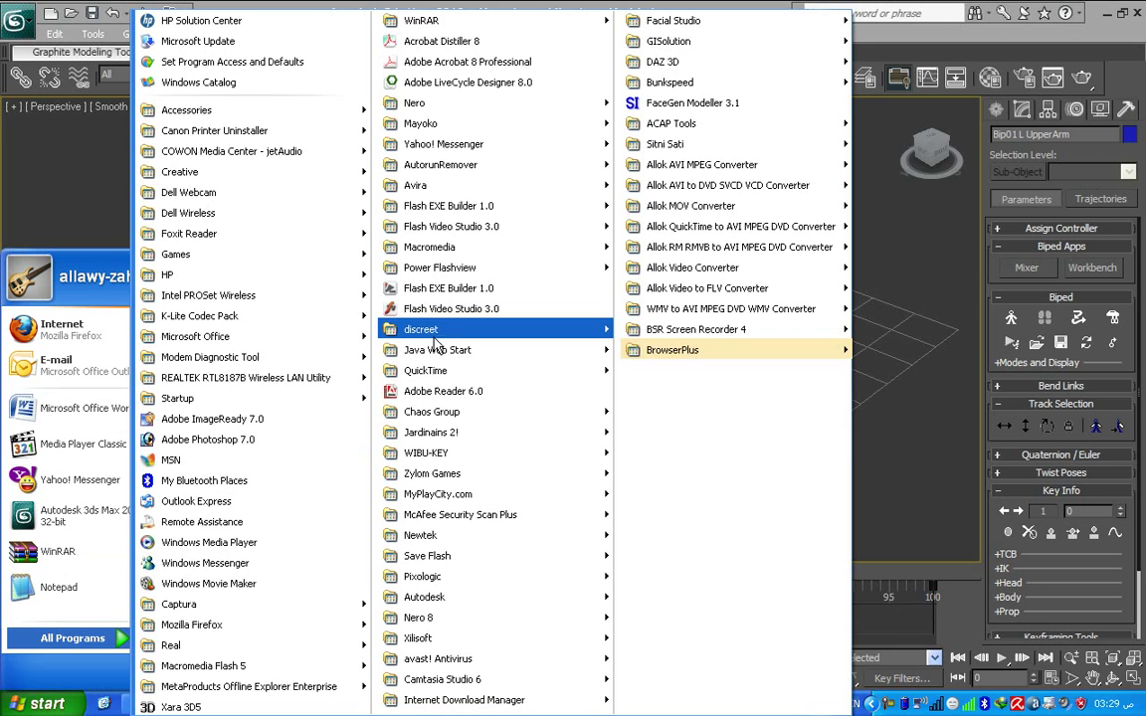
mouse_move(318, 118)
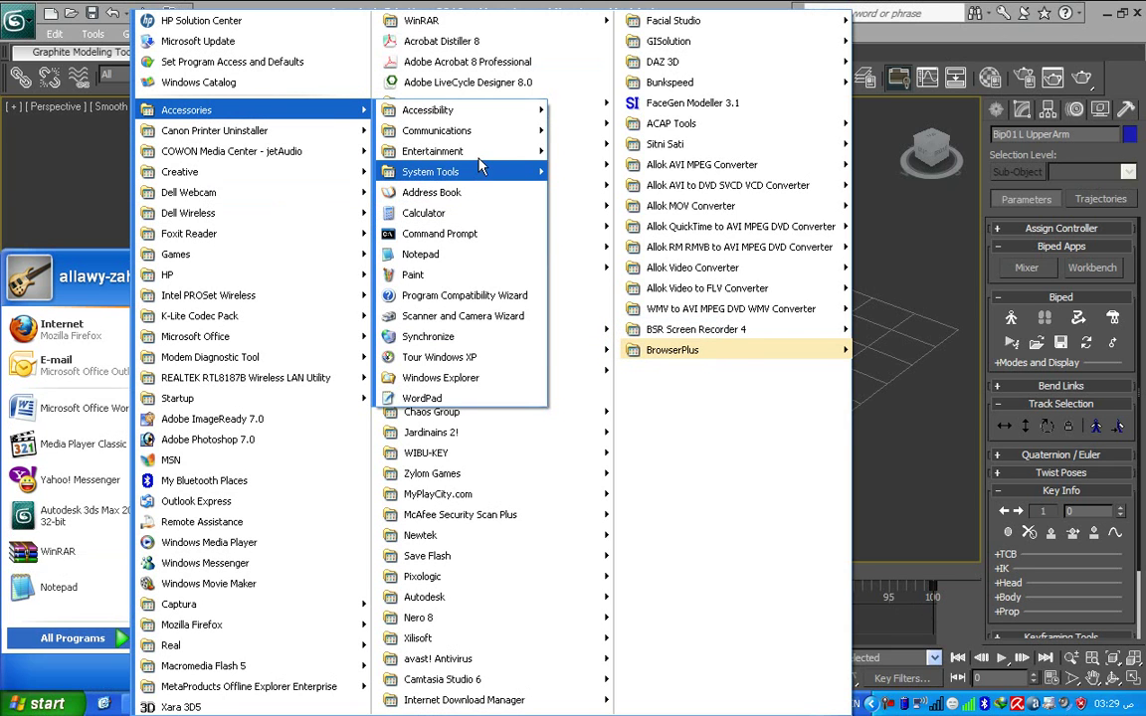
mouse_move(477, 151)
left_click(570, 154)
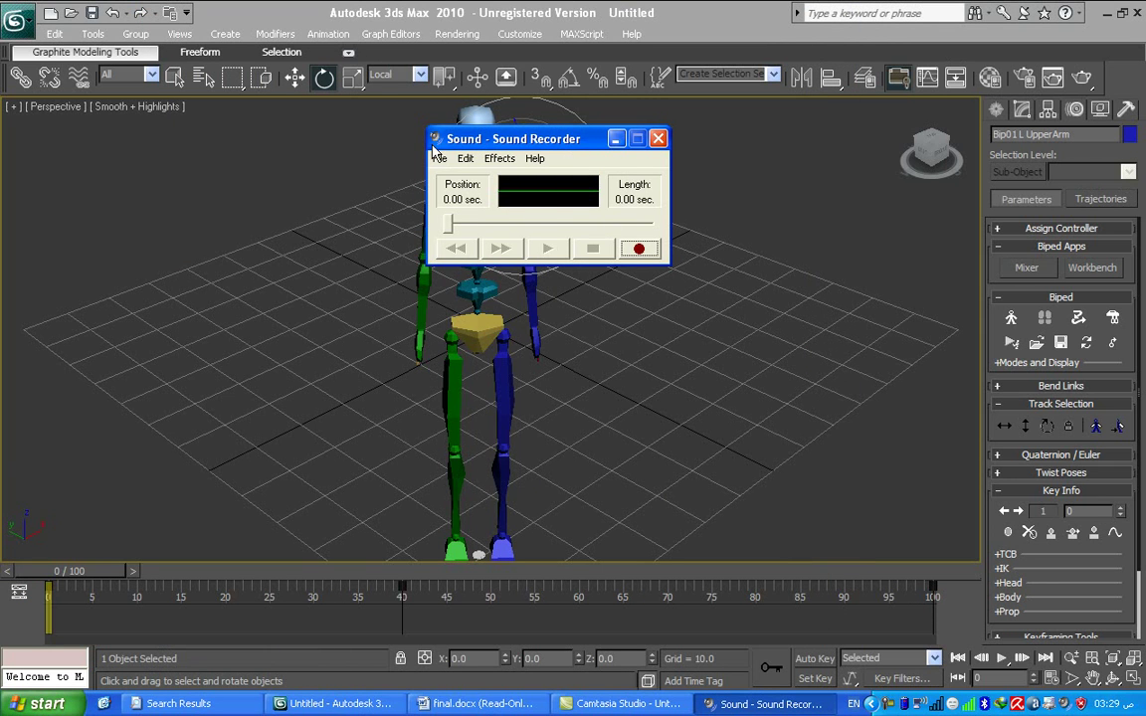
Record a 1.92-second voice clip, add an echo effect, and play it back.
left_click(640, 251)
left_click(640, 250)
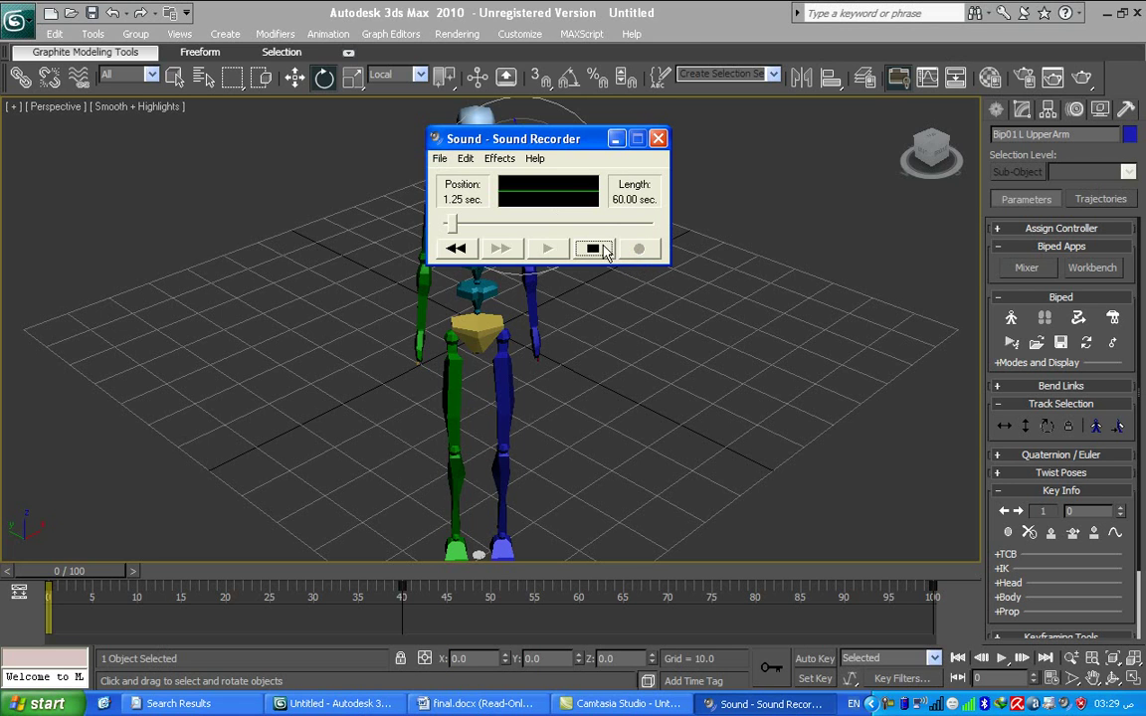
left_click(593, 249)
left_click(501, 158)
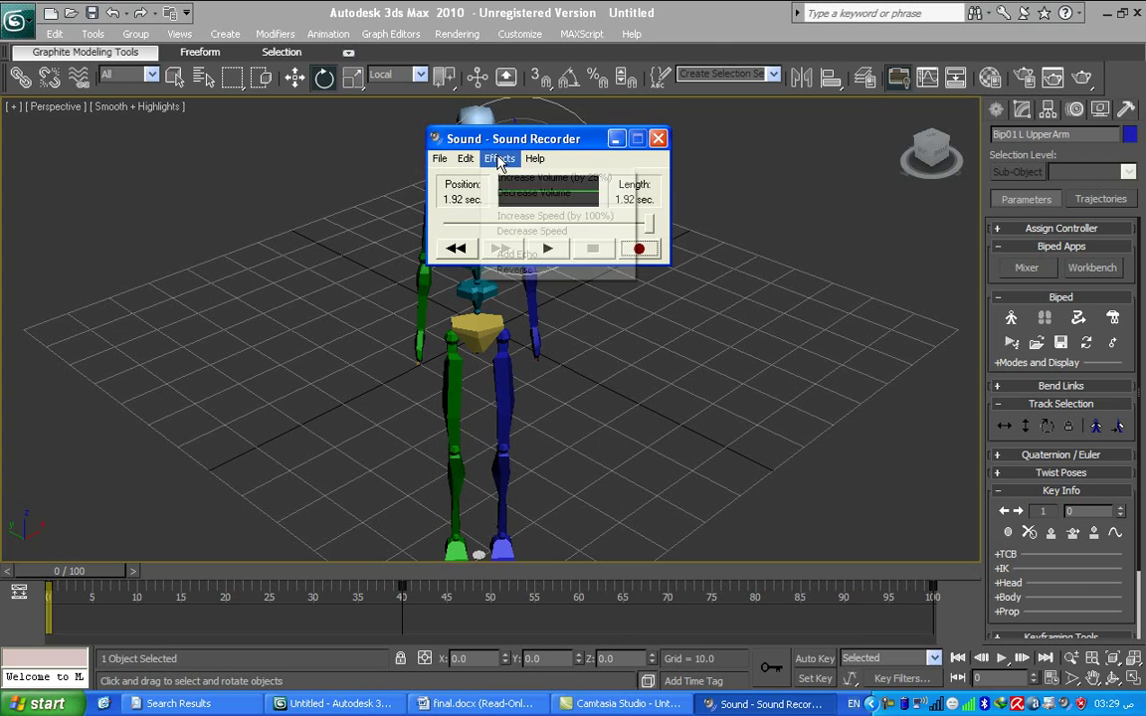
left_click(518, 255)
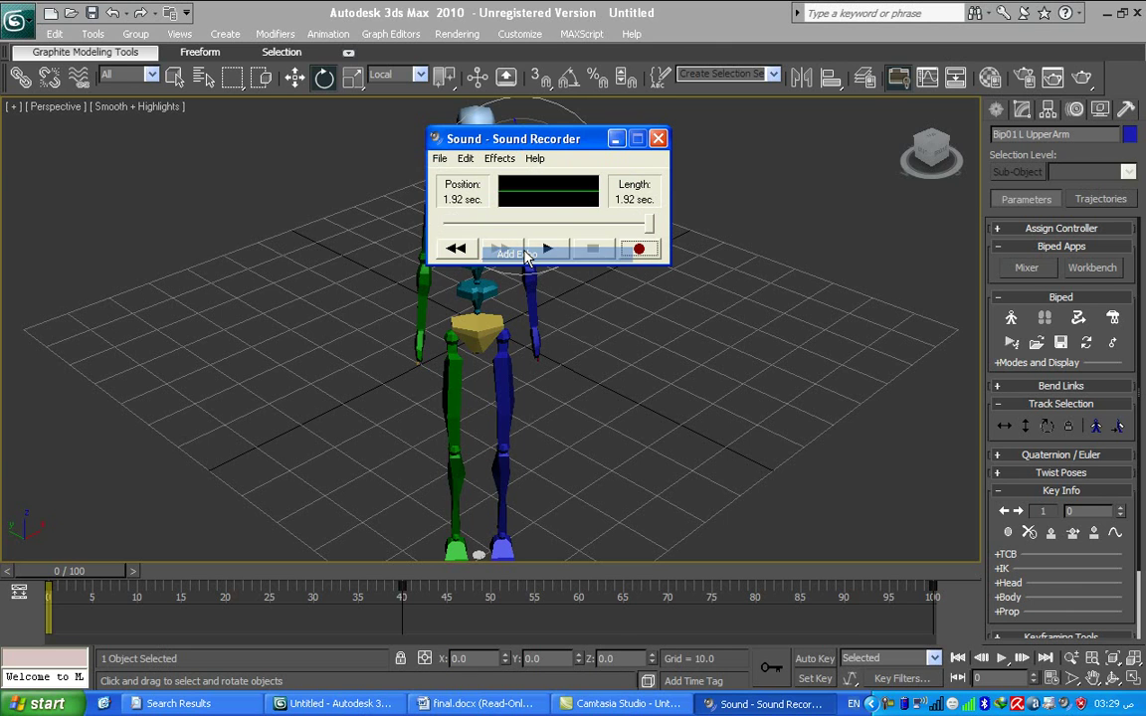
left_click(548, 249)
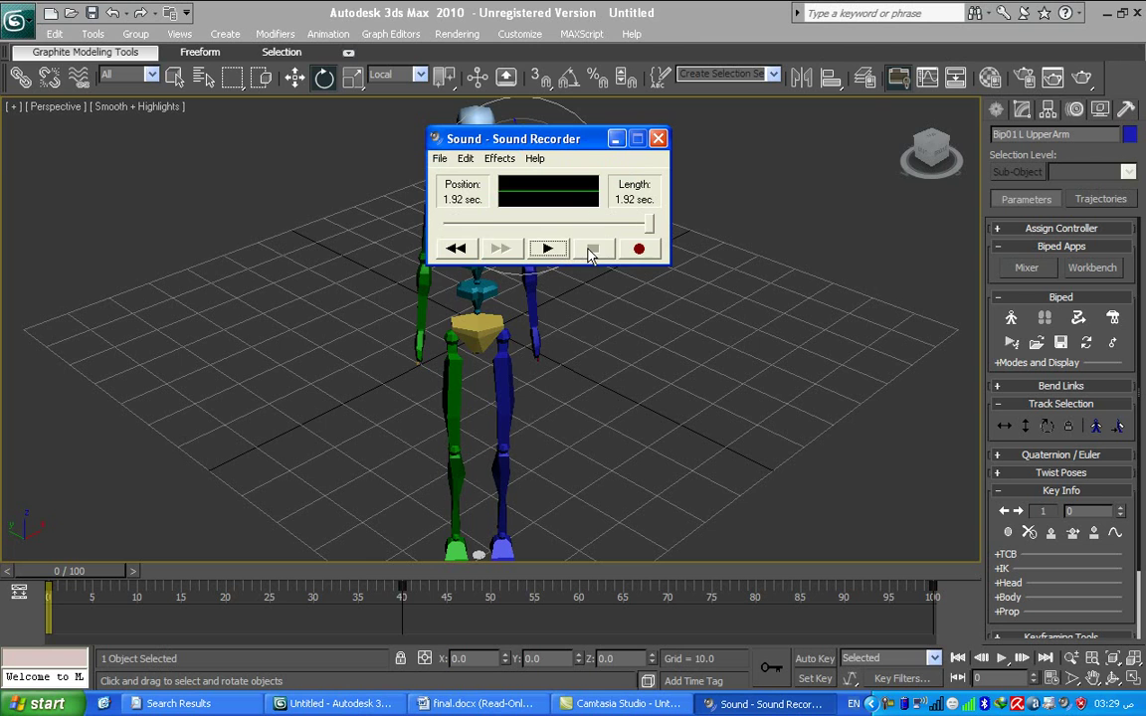
left_click(441, 159)
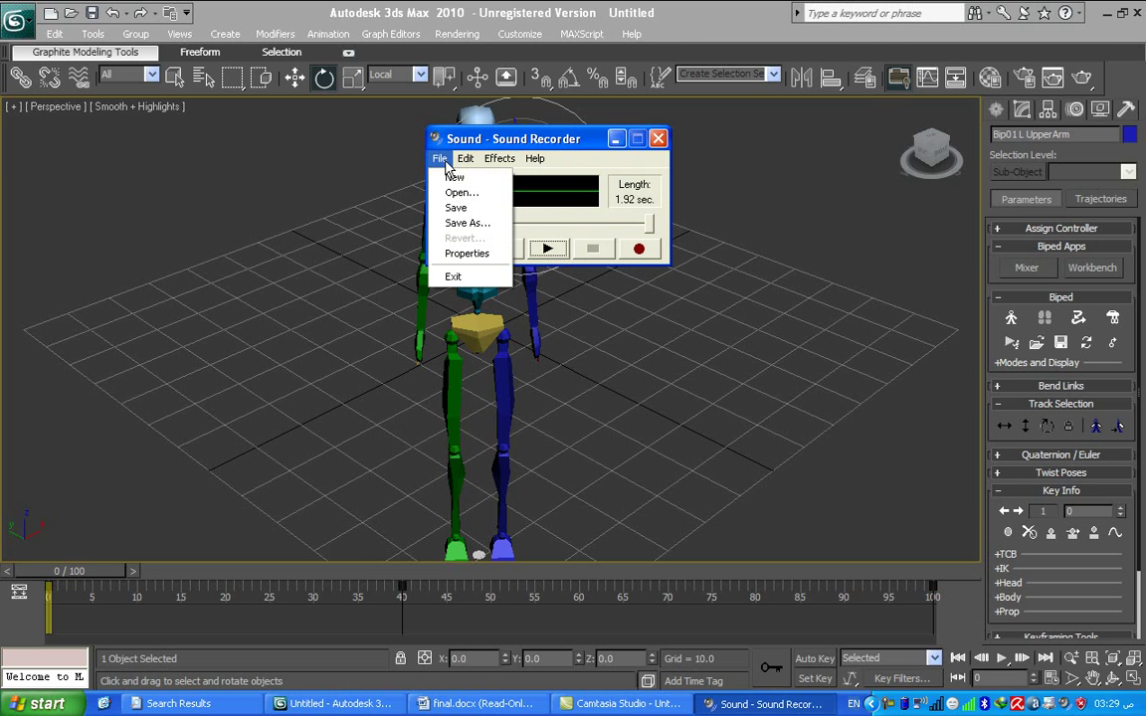
left_click(461, 224)
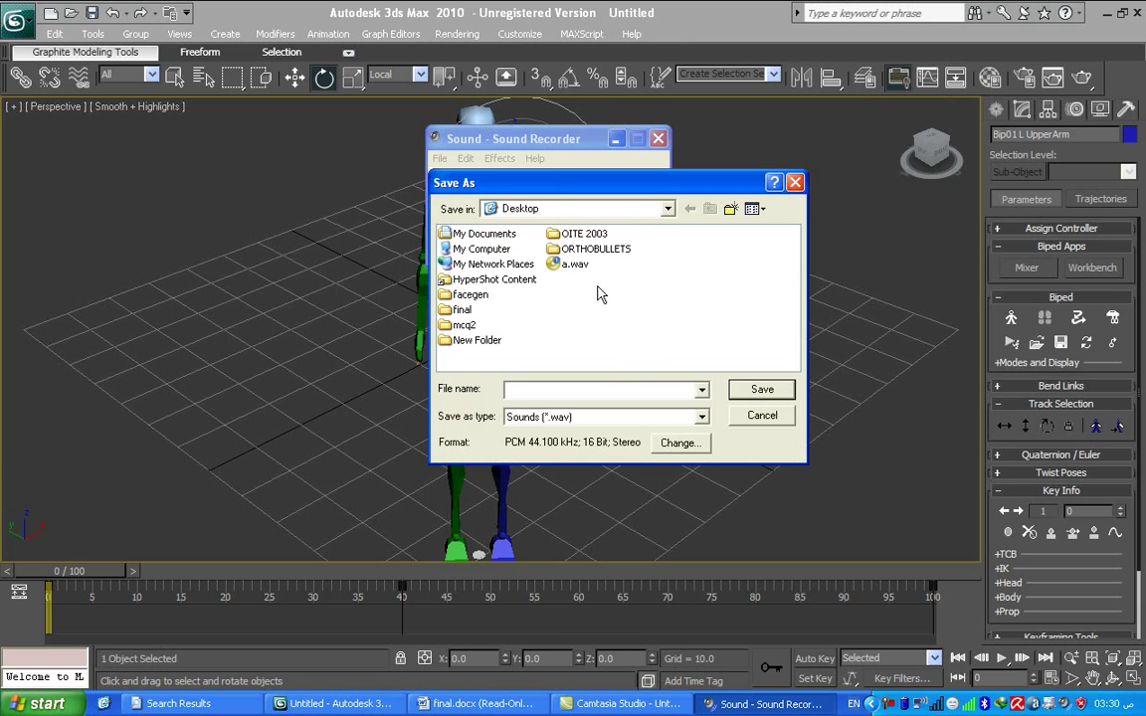
left_click(795, 182)
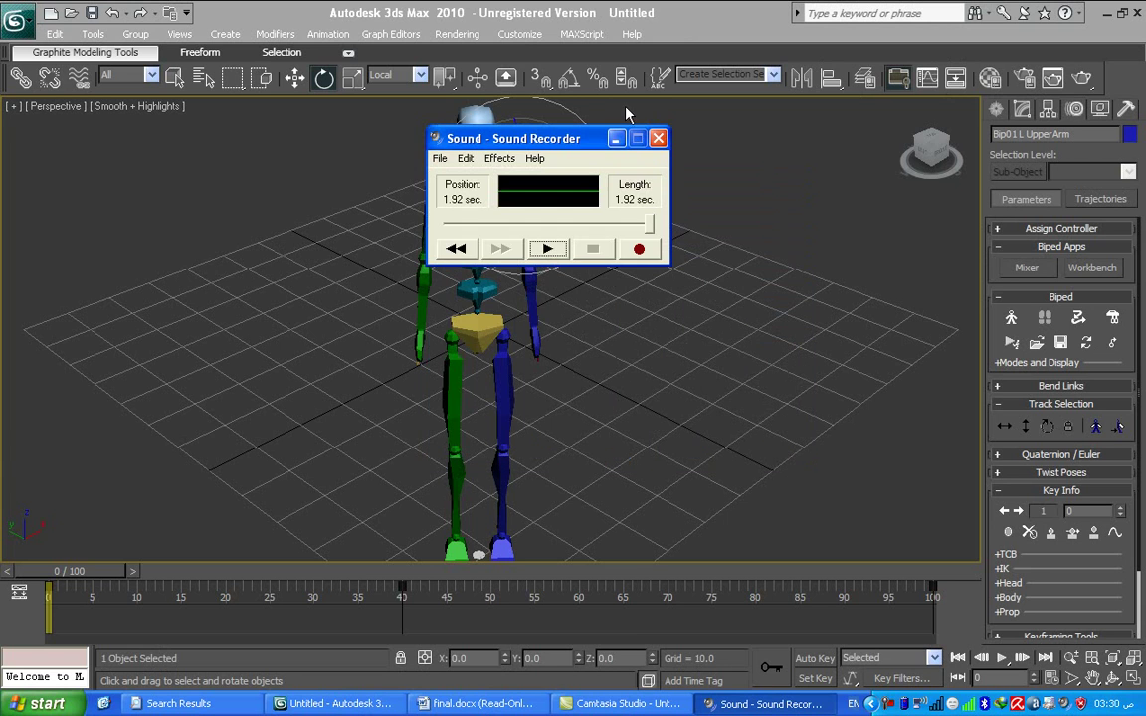
left_click(657, 140)
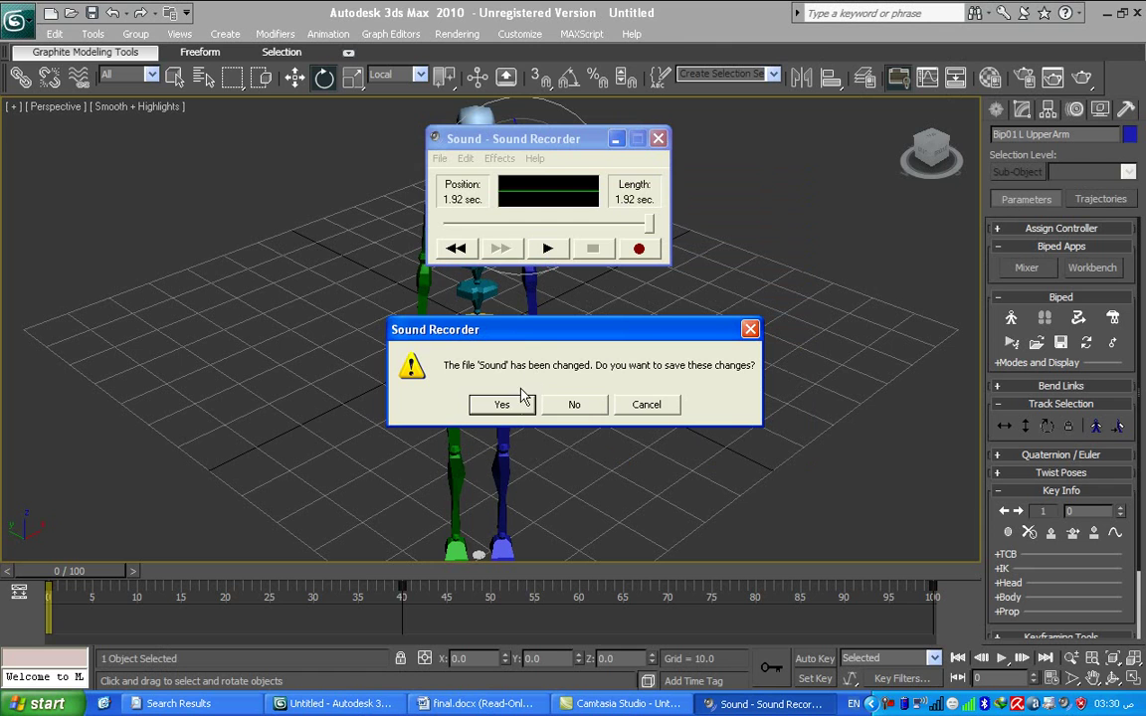
left_click(505, 406)
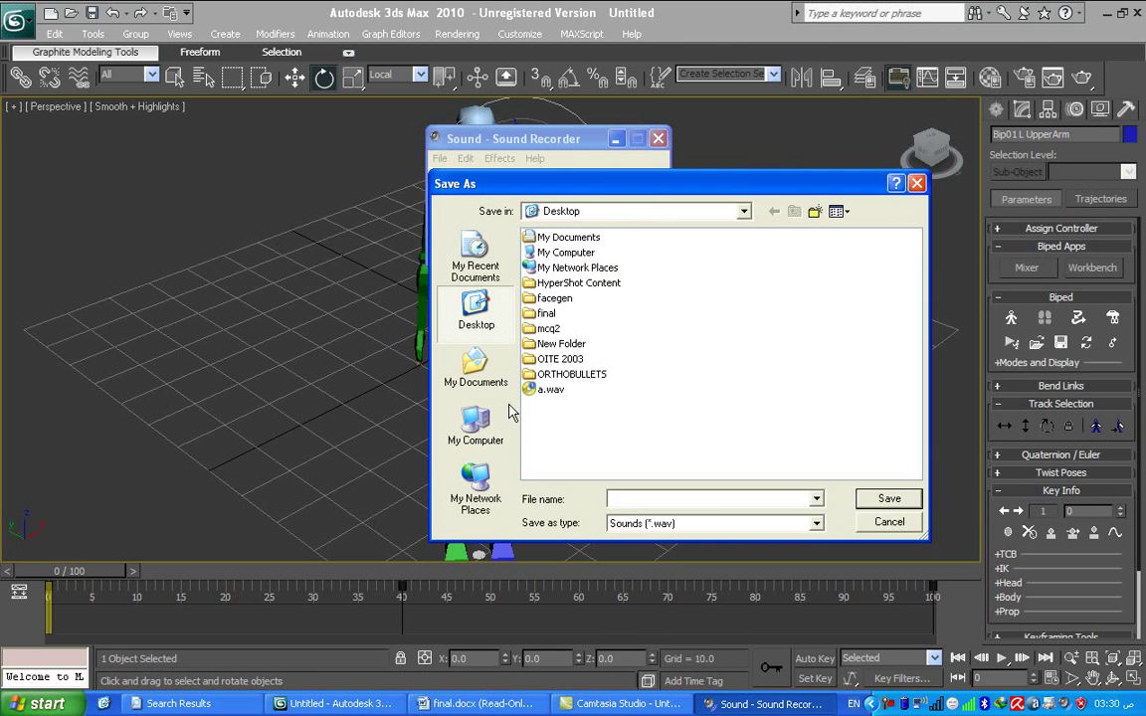
left_click(916, 184)
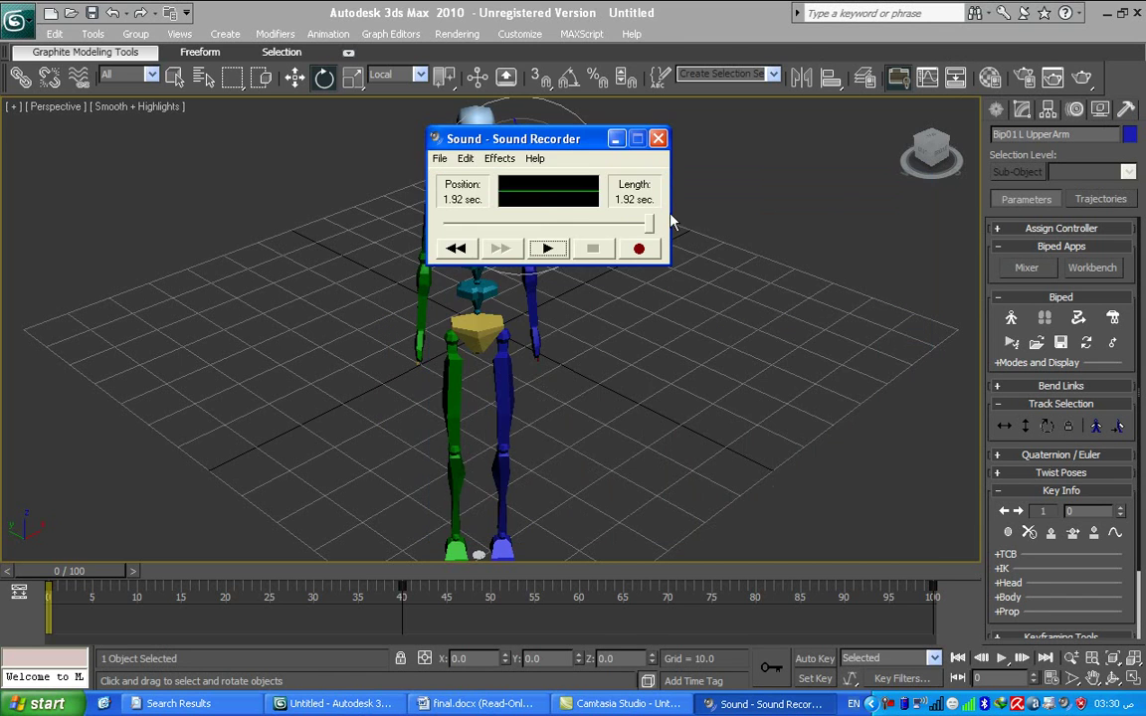
left_click(658, 140)
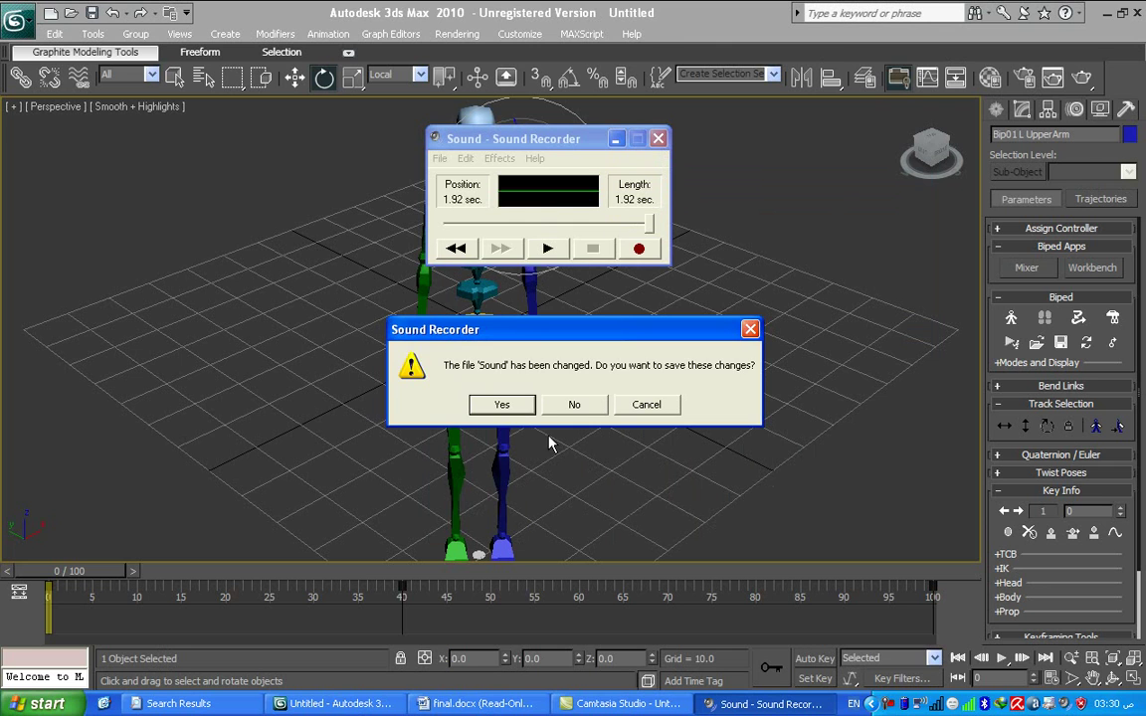
left_click(510, 406)
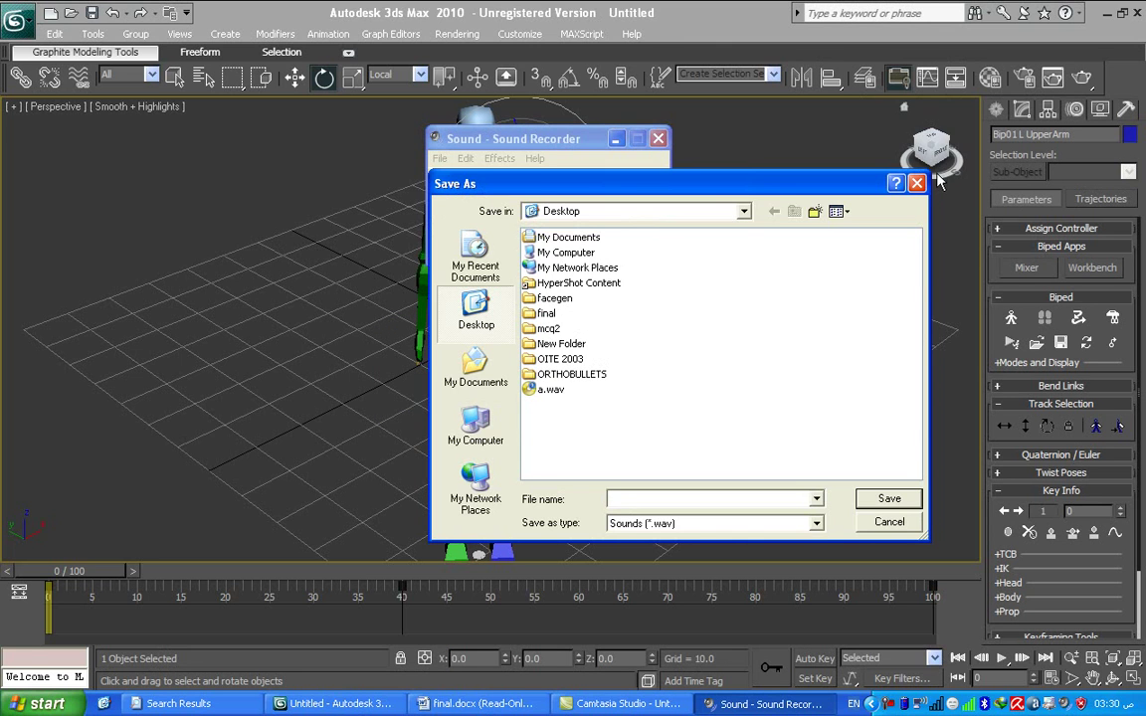
left_click(915, 185)
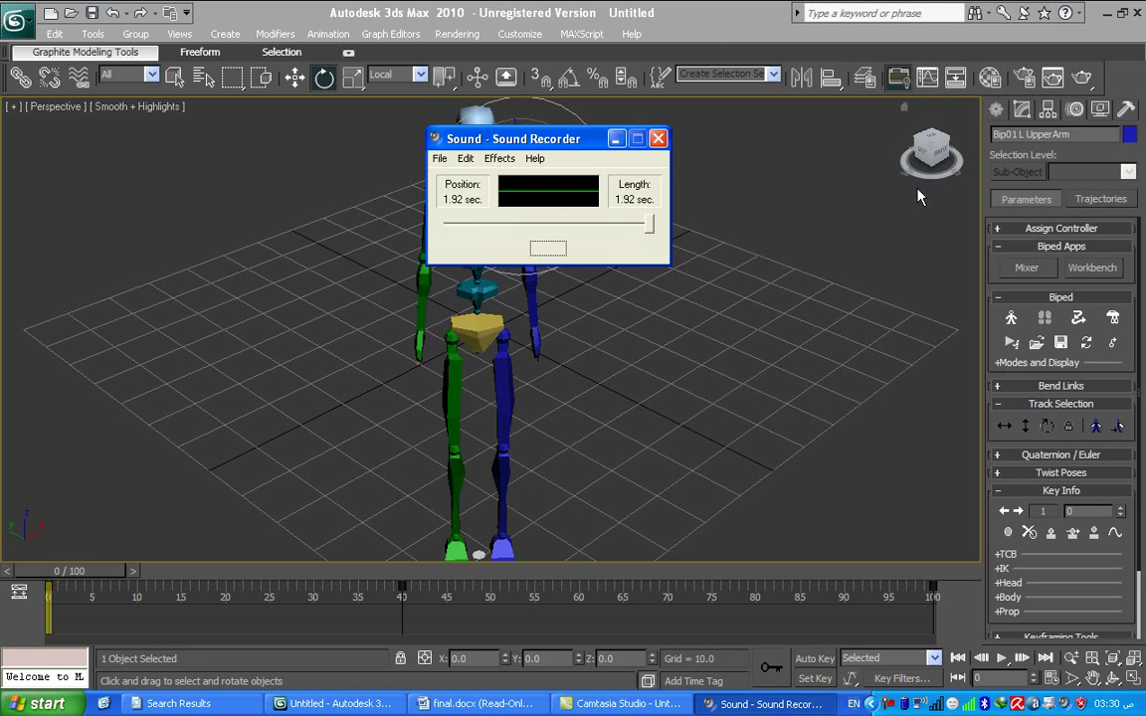
Minimize Sound Recorder and open Graph Editors > Track View - Dope Sheet.
left_click(617, 139)
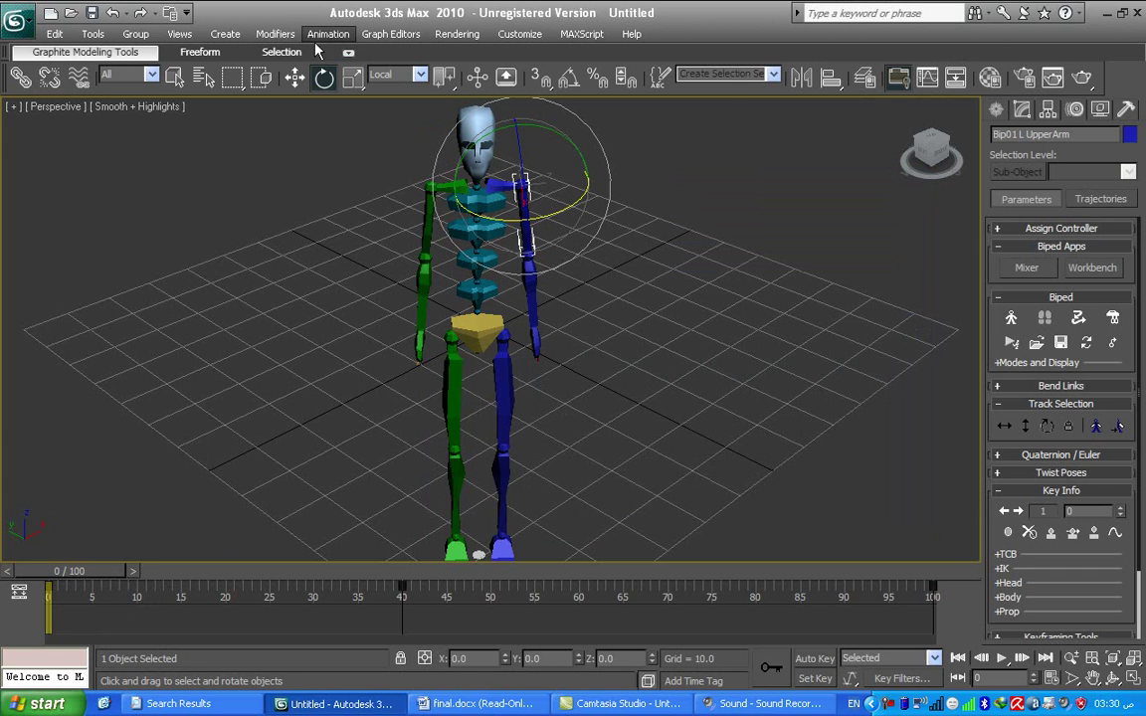
left_click(394, 34)
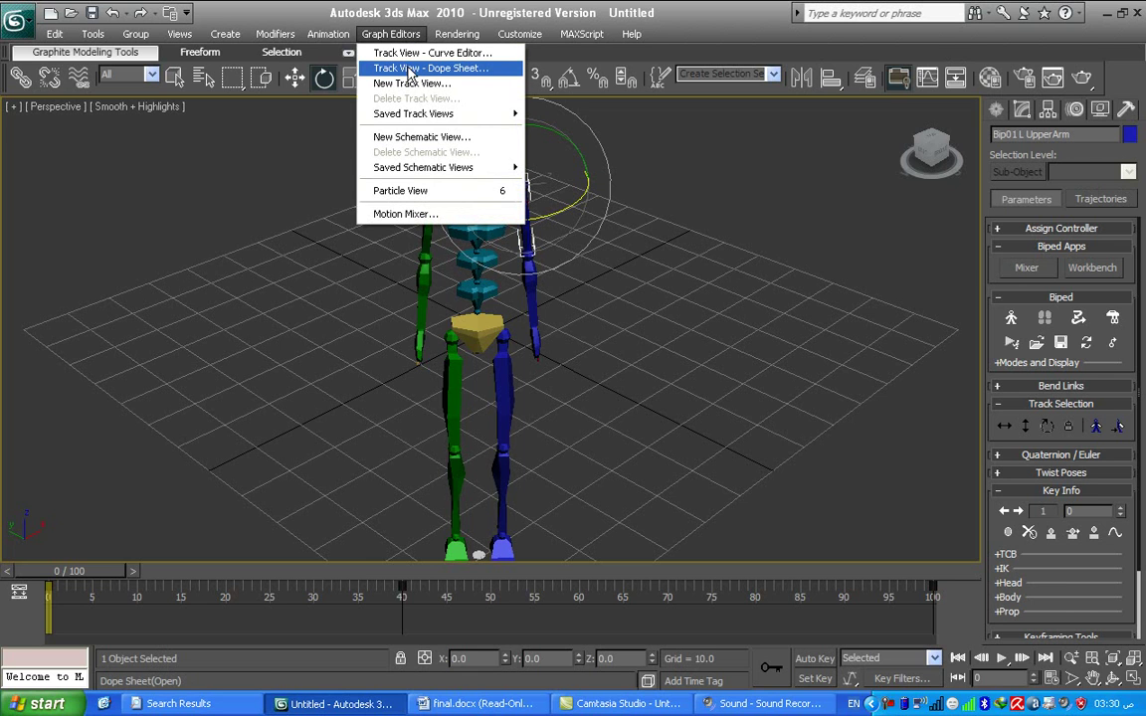
left_click(408, 70)
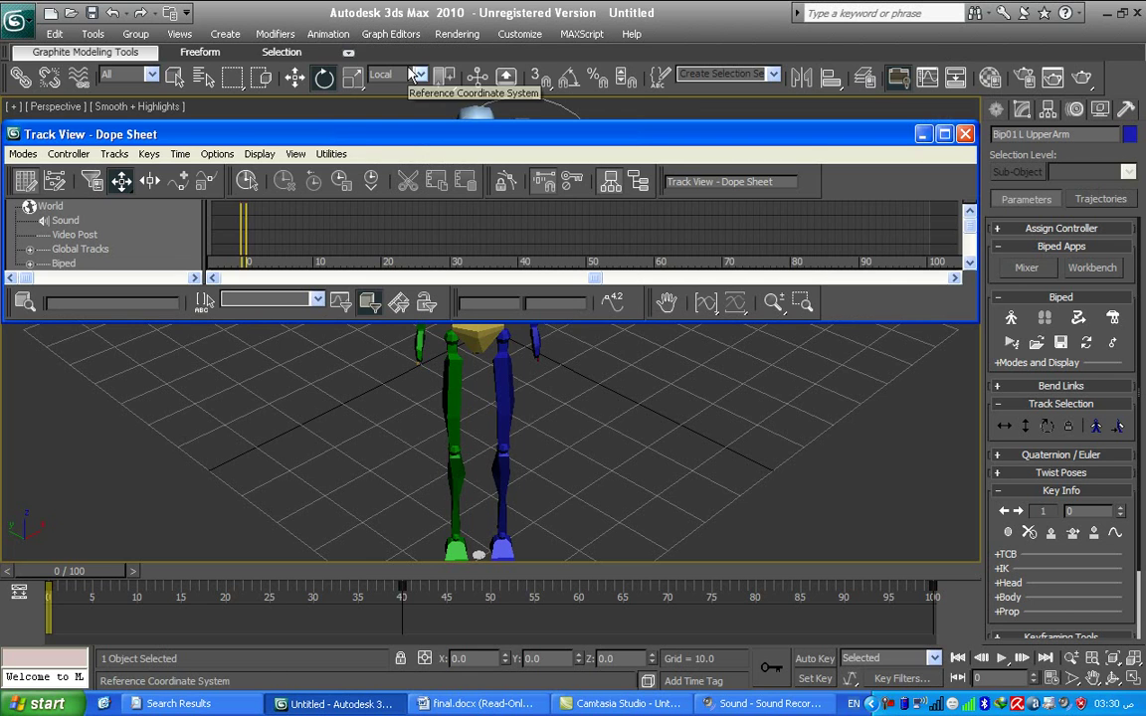
Open ProSound from the Sound track, add a.wav as the input file, and preview it.
double_click(68, 223)
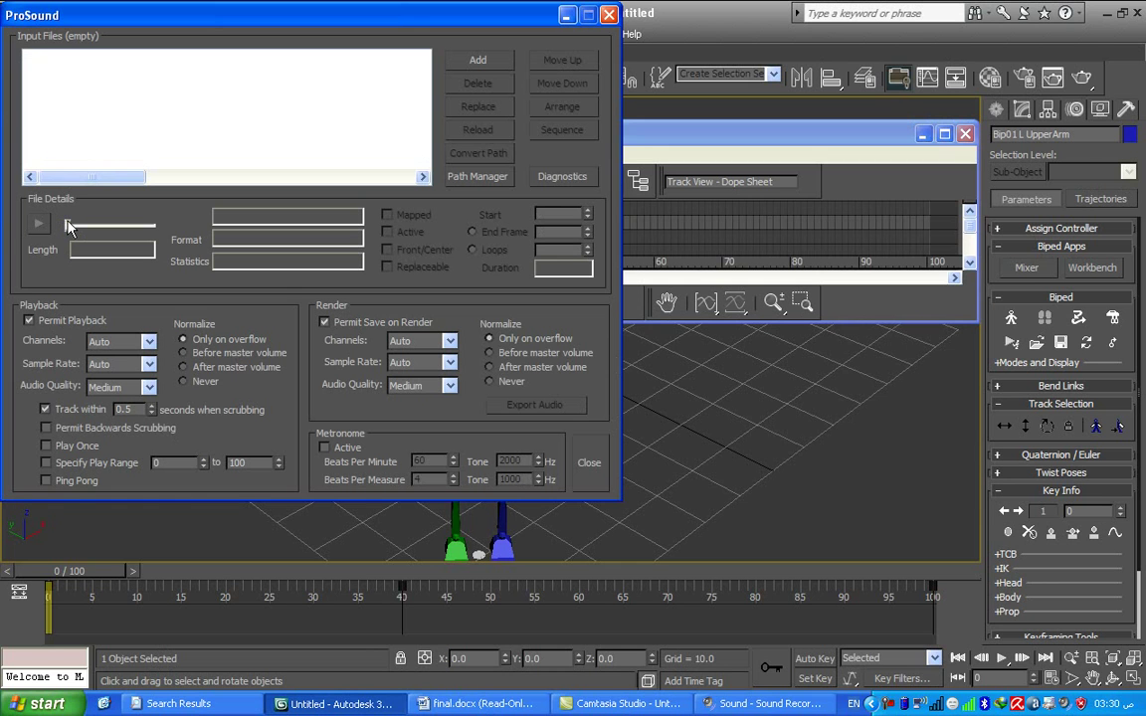
left_click(478, 62)
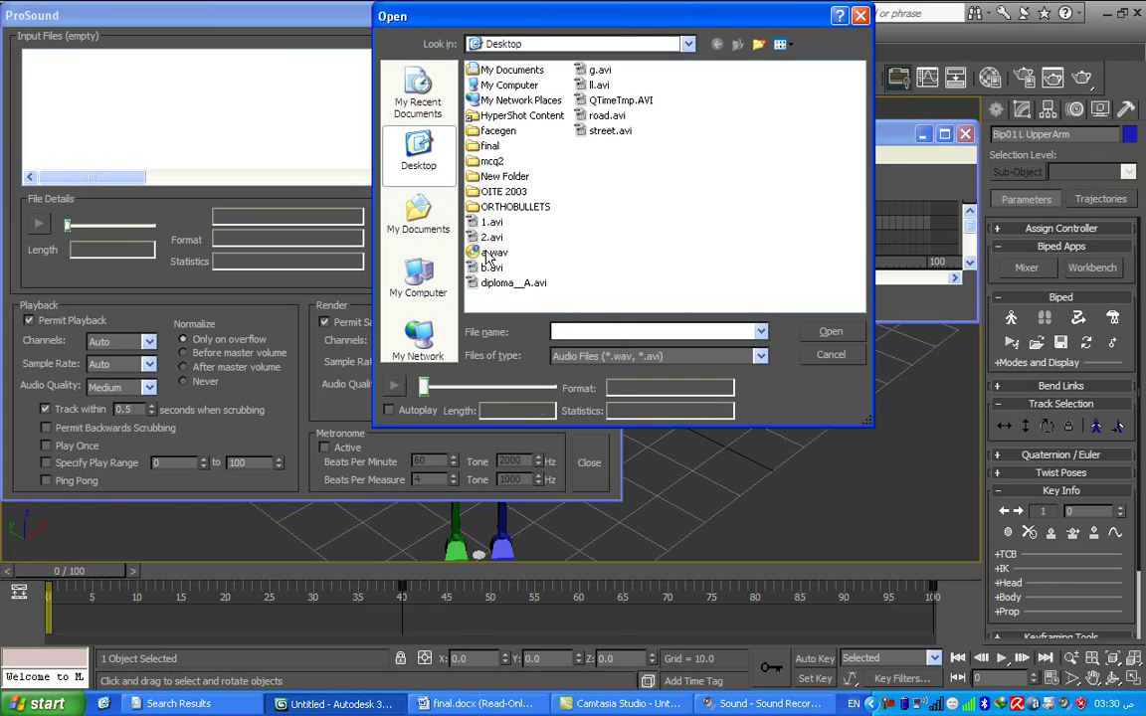
double_click(492, 254)
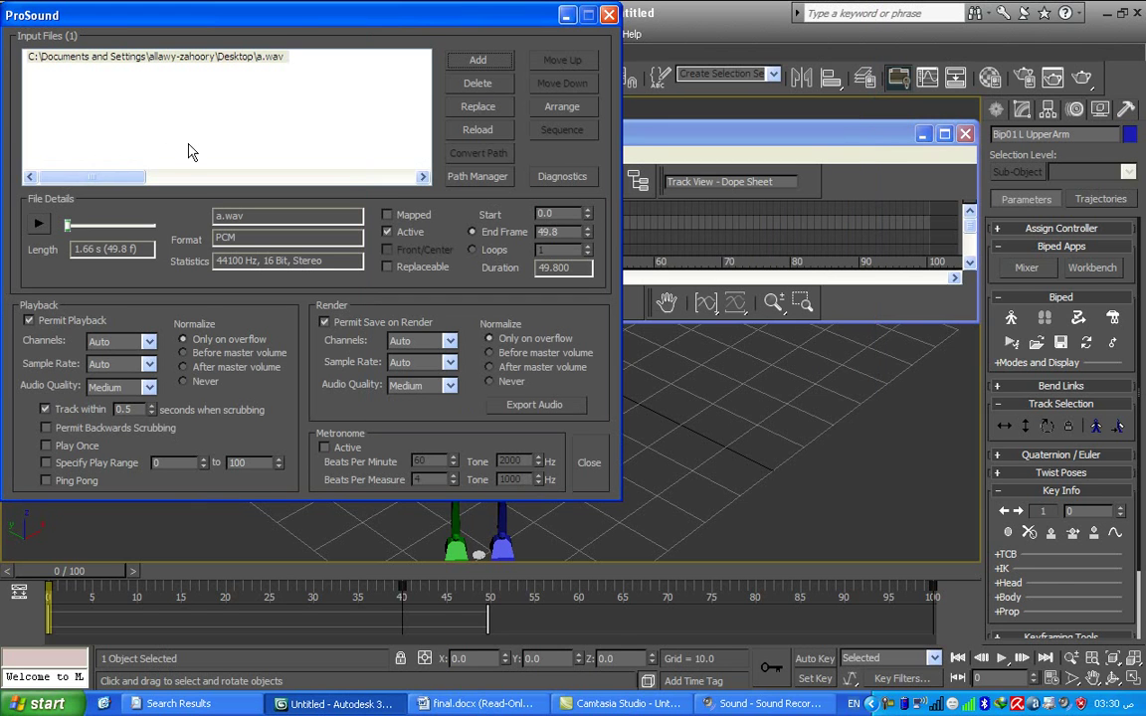
left_click(187, 60)
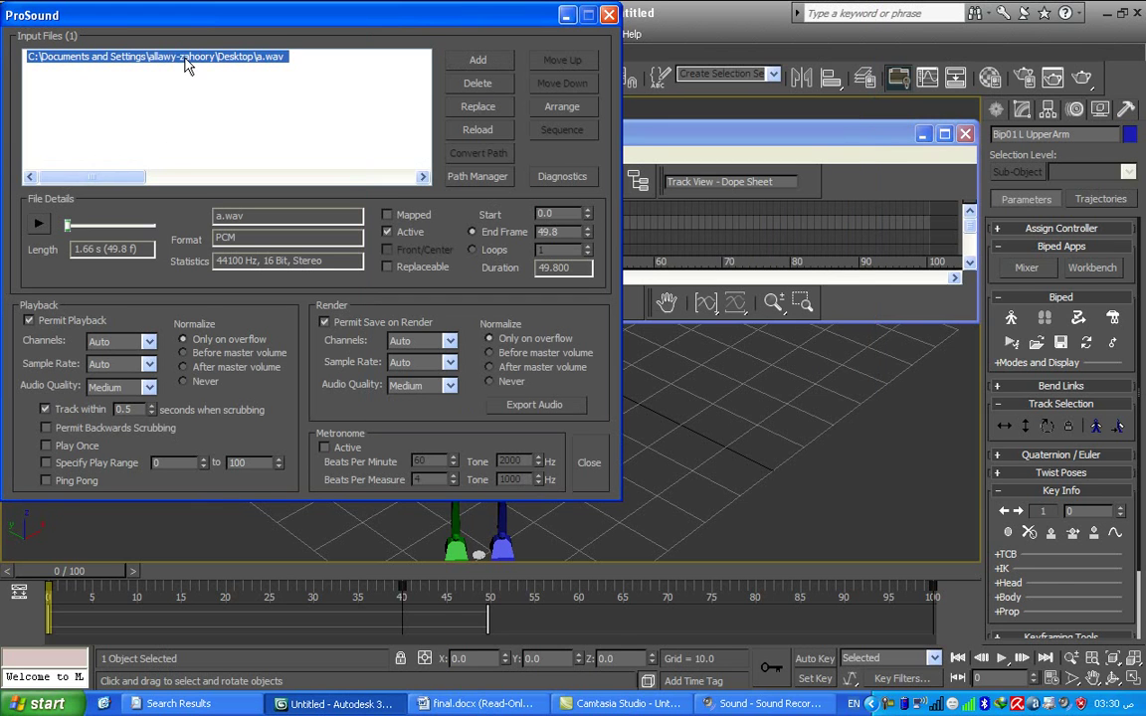
left_click(39, 225)
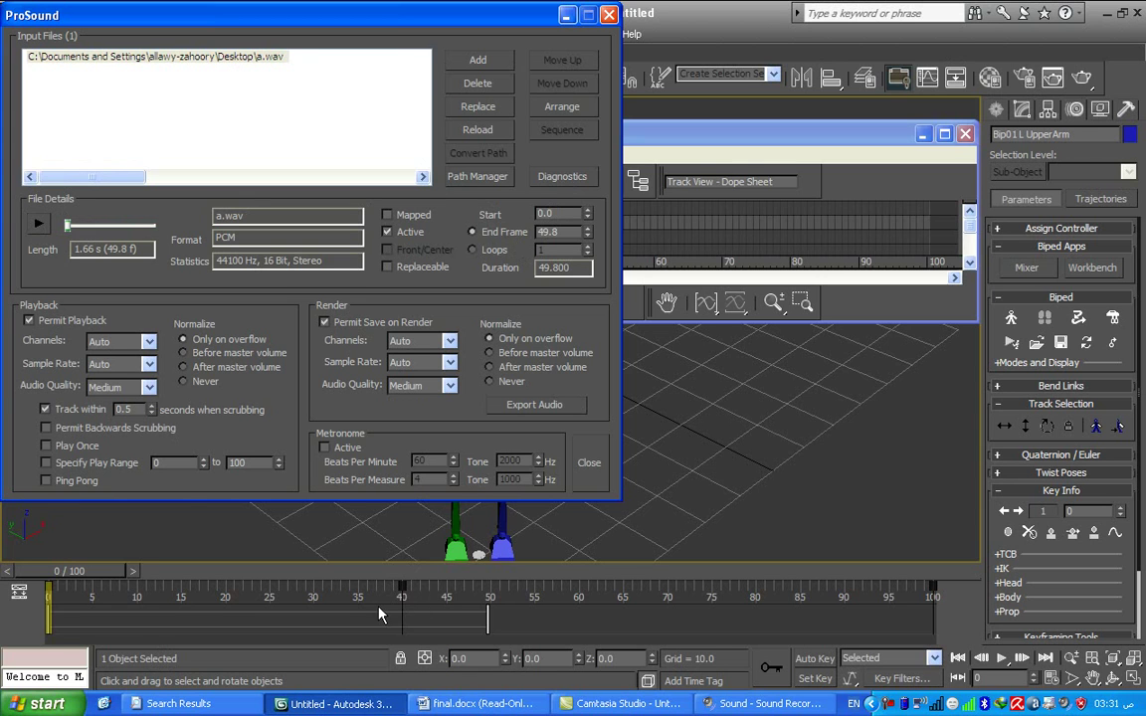
Set the a.wav clip's Start to frame 40, ending at 89.8, and close ProSound.
left_click(562, 213)
type("40")
key("Return")
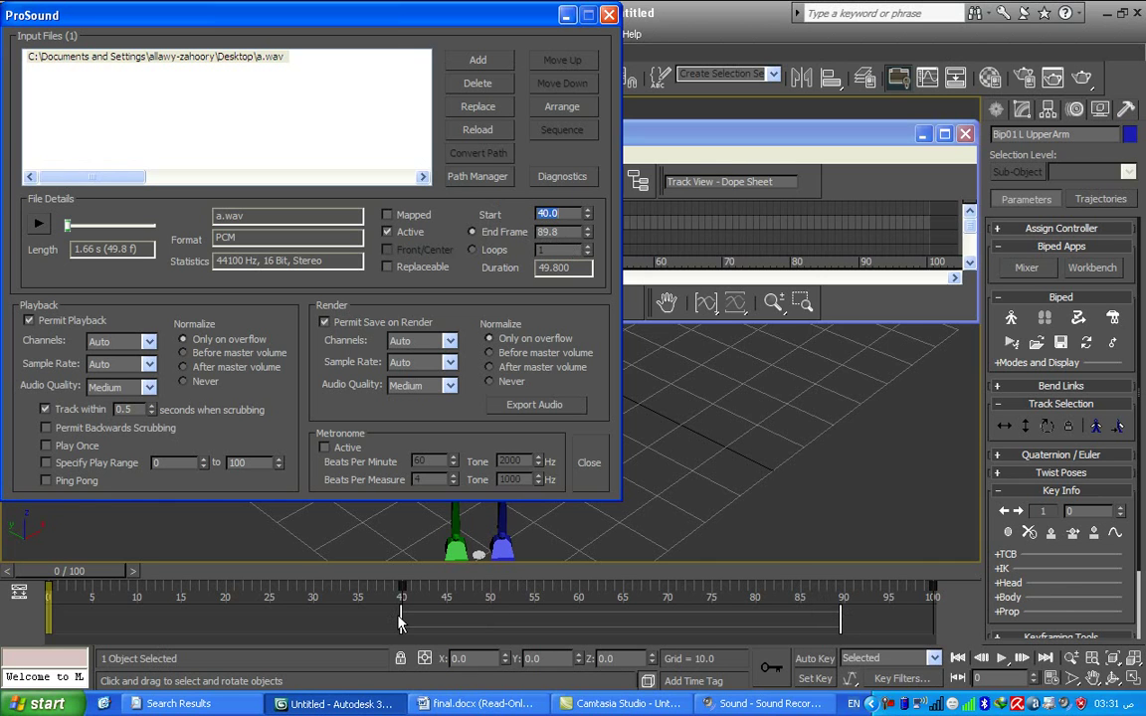
left_click(589, 463)
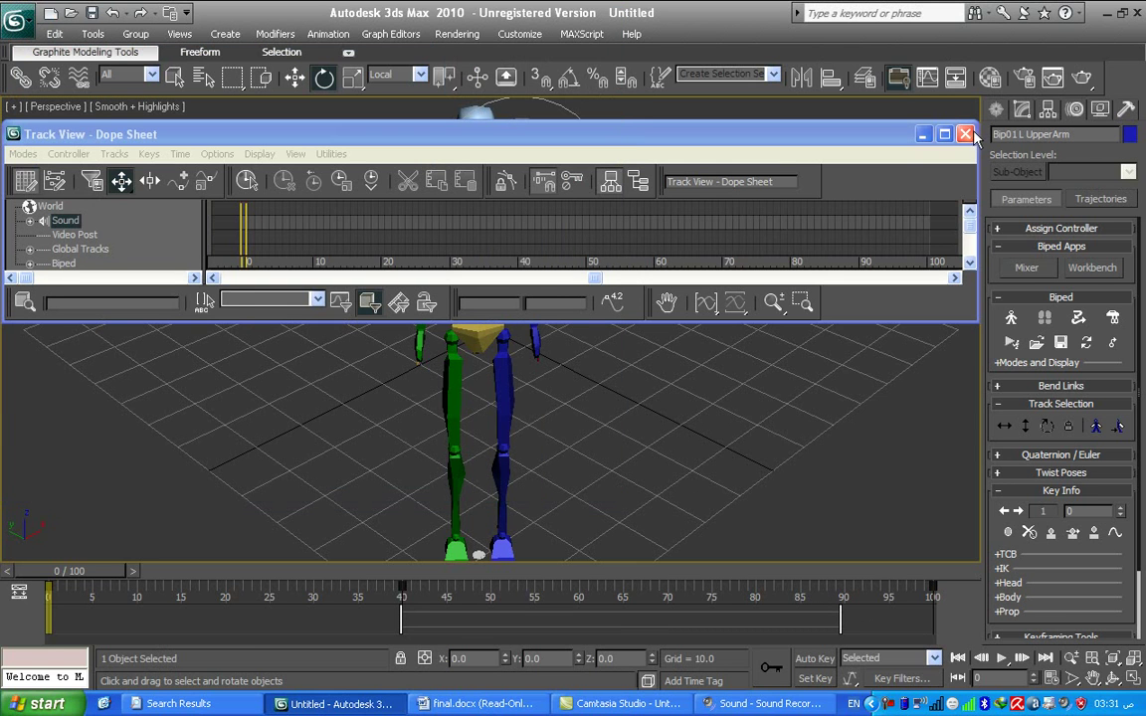
Close the Dope Sheet, then play and scrub the animation to check the arm lift against a.wav.
left_click(881, 127)
left_click(965, 133)
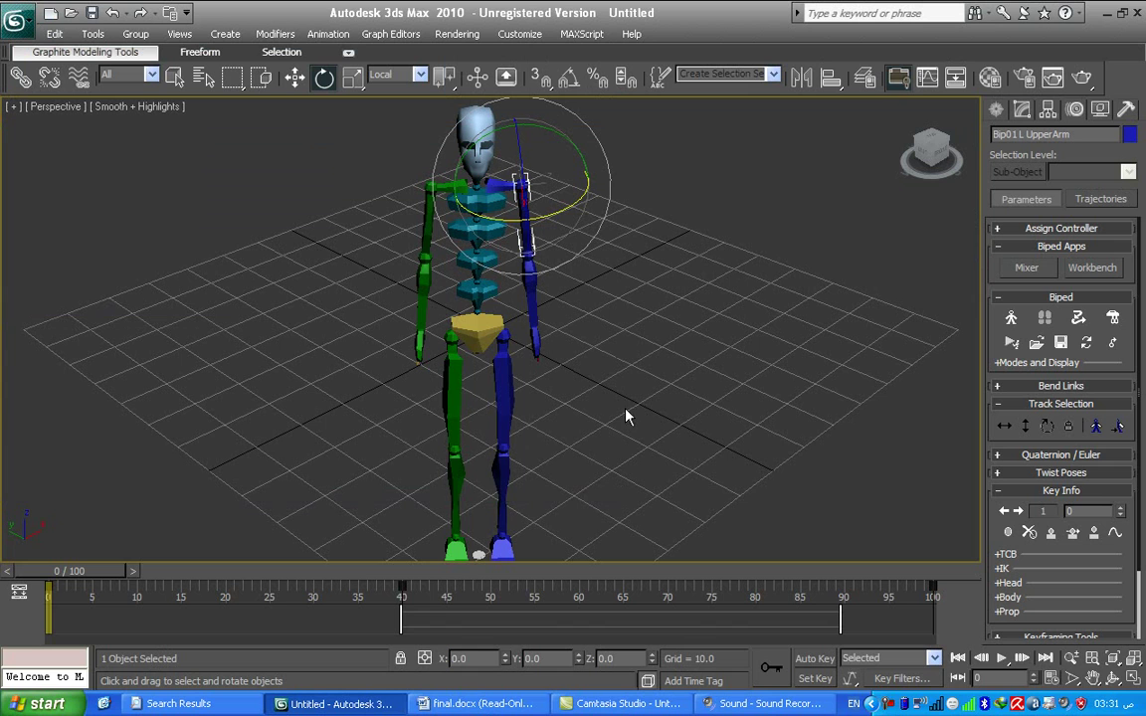
left_click(1003, 658)
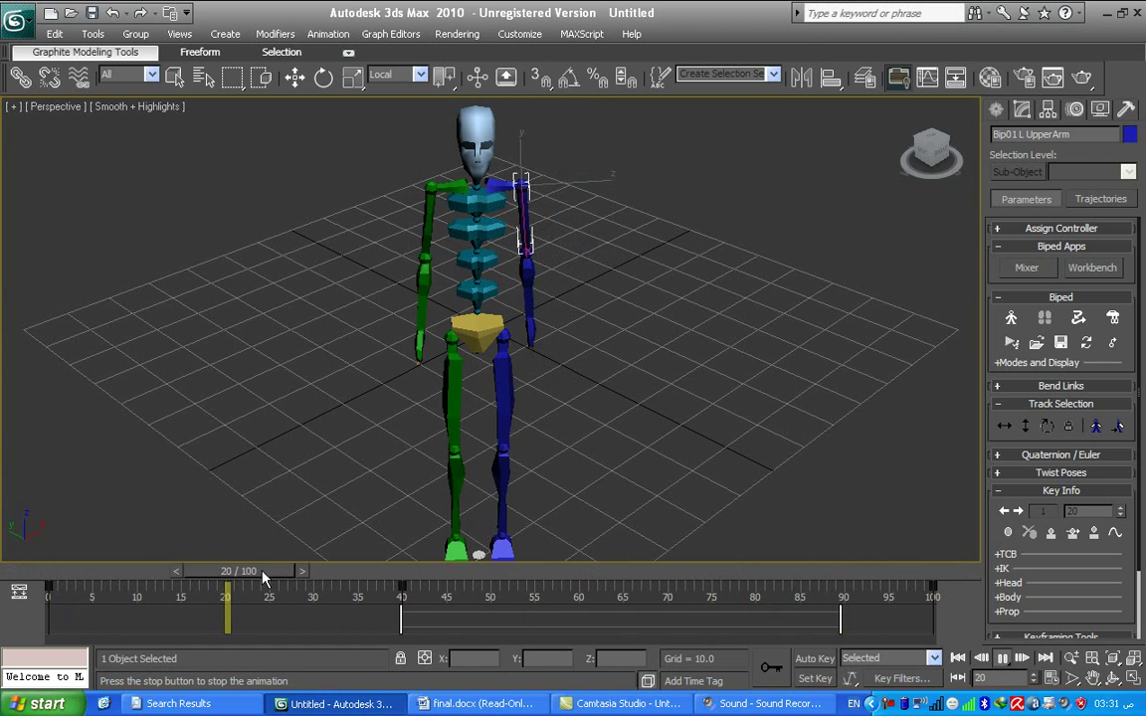
left_click(264, 574)
key("e")
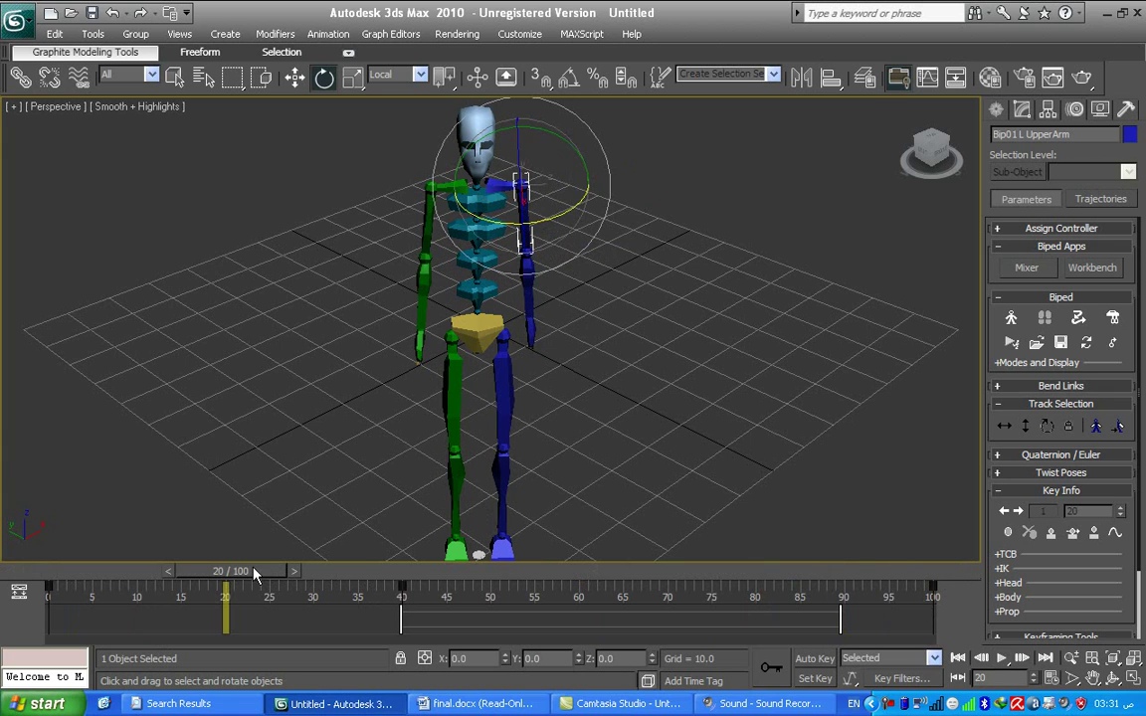
left_click_drag(254, 574, 357, 571)
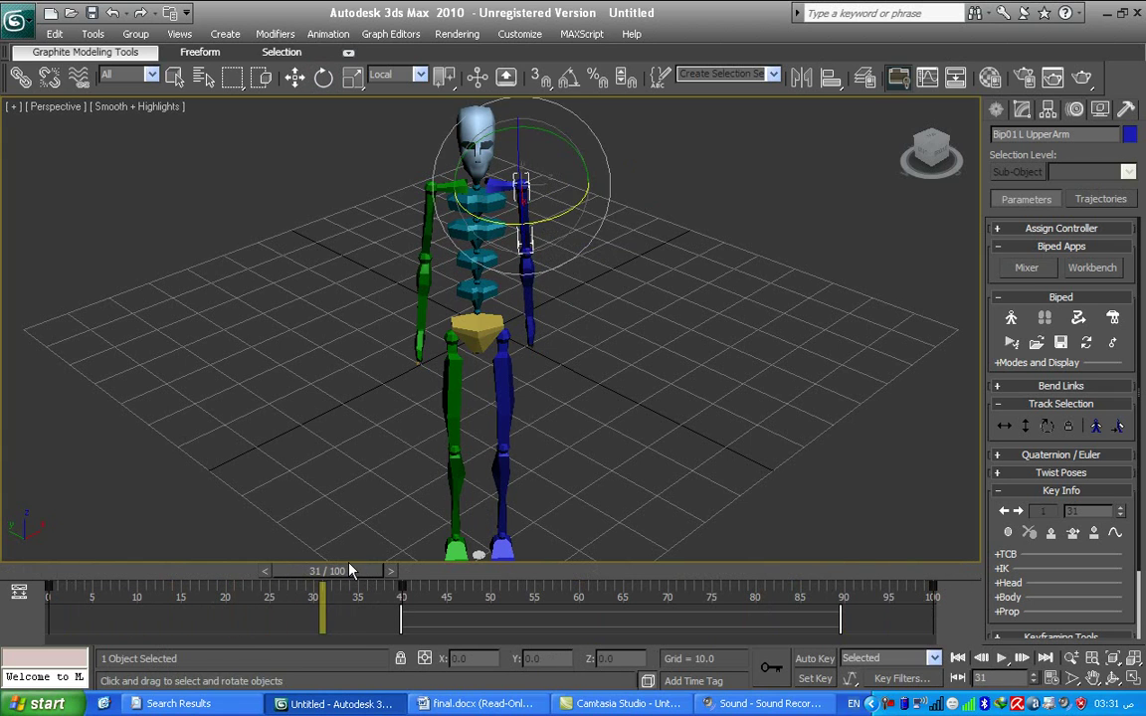
left_click(1002, 659)
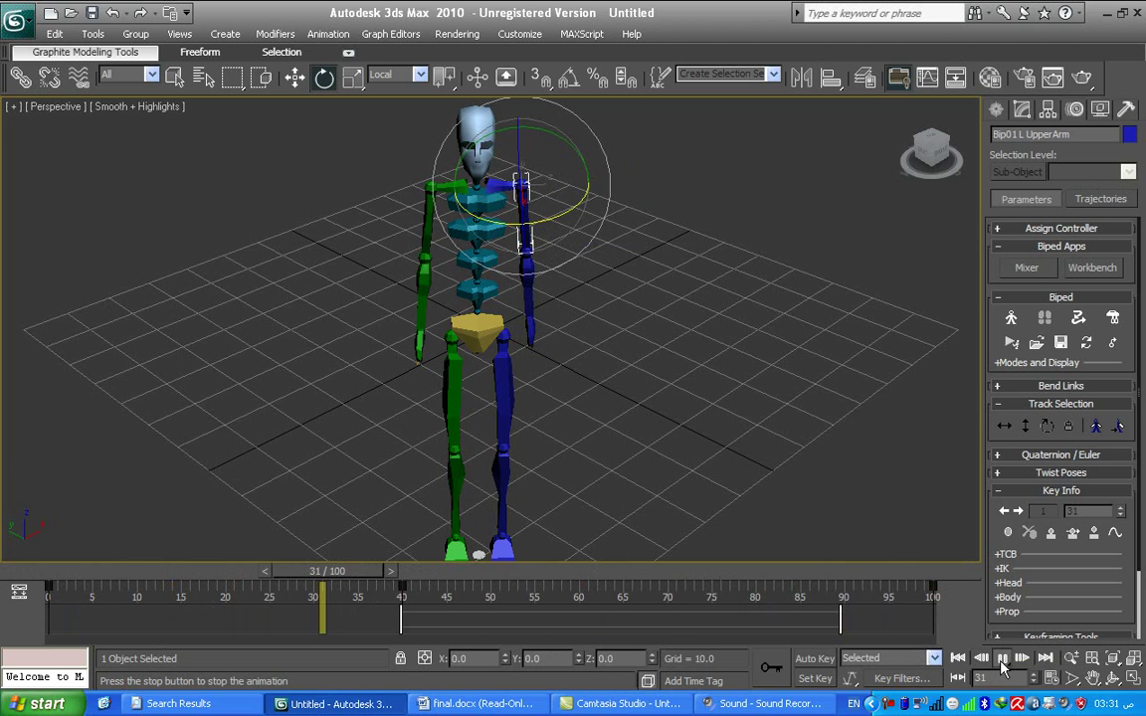
left_click(237, 585)
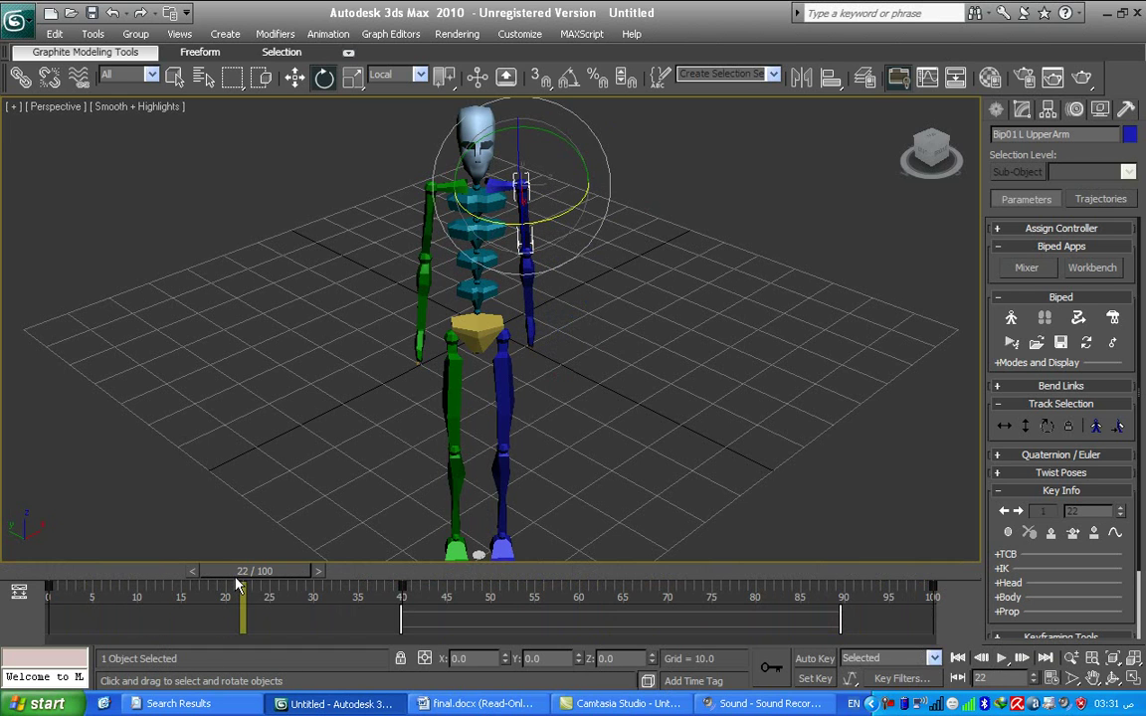